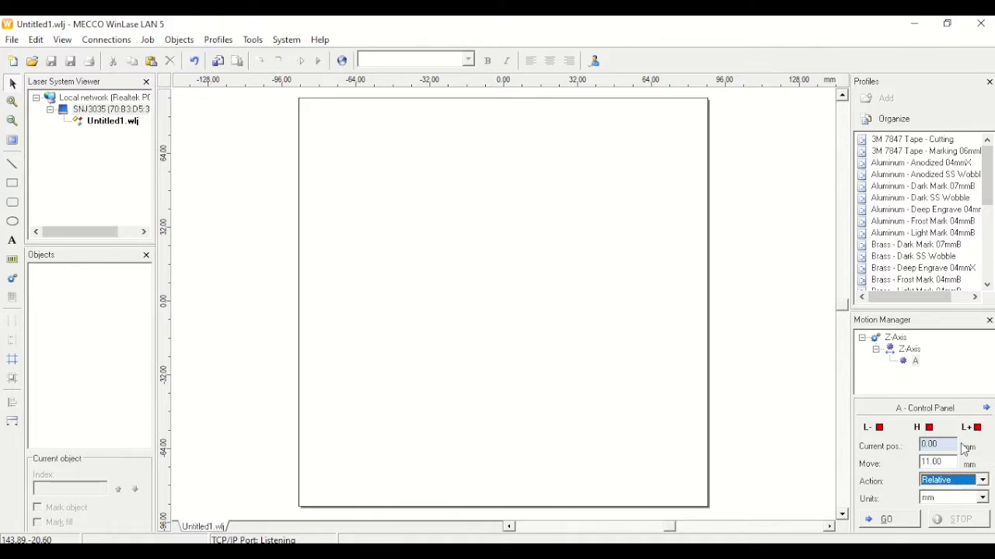
Step: Run the relative 11 mm move of the Z-axis
left_click(883, 520)
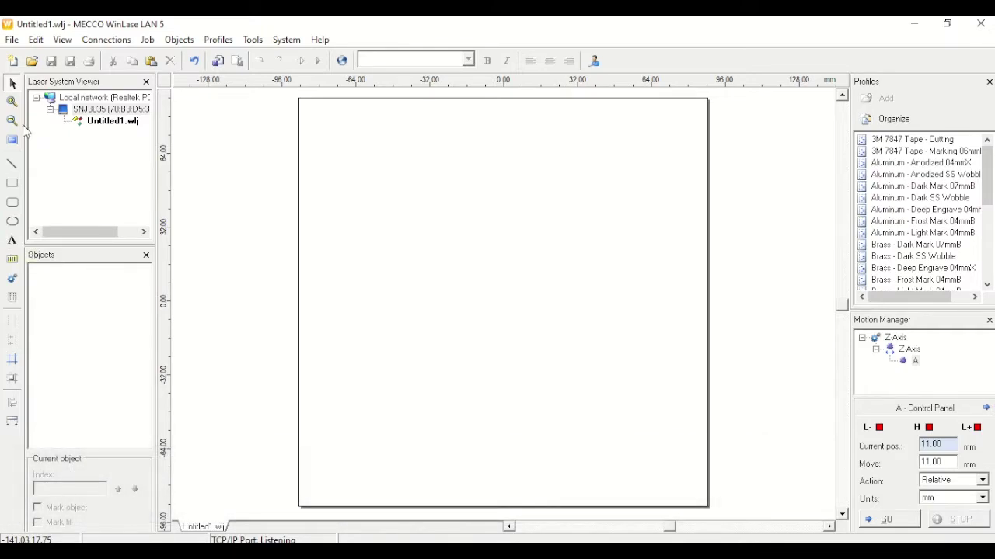
Step: Add a text object reading 123456 in Arial to the marking field
left_click(12, 242)
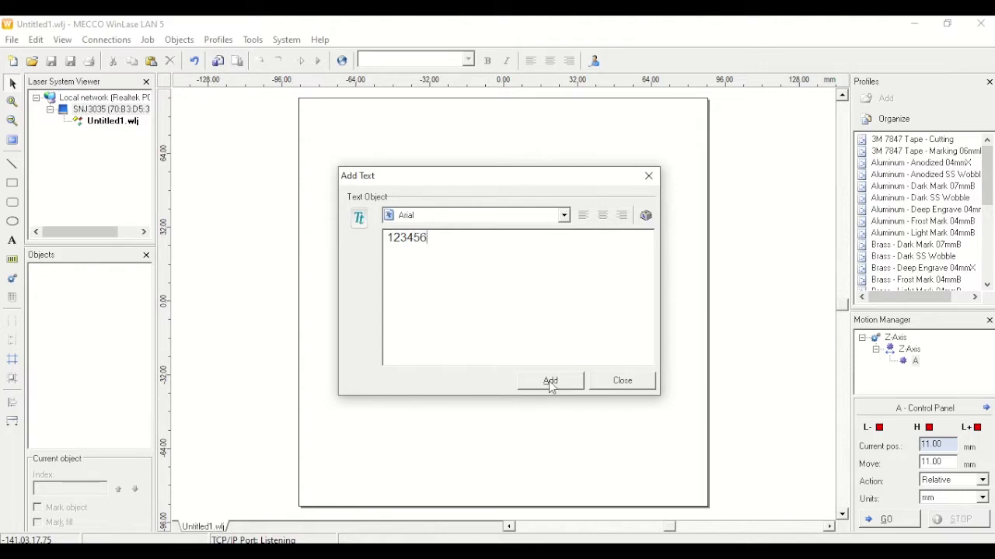
left_click(550, 381)
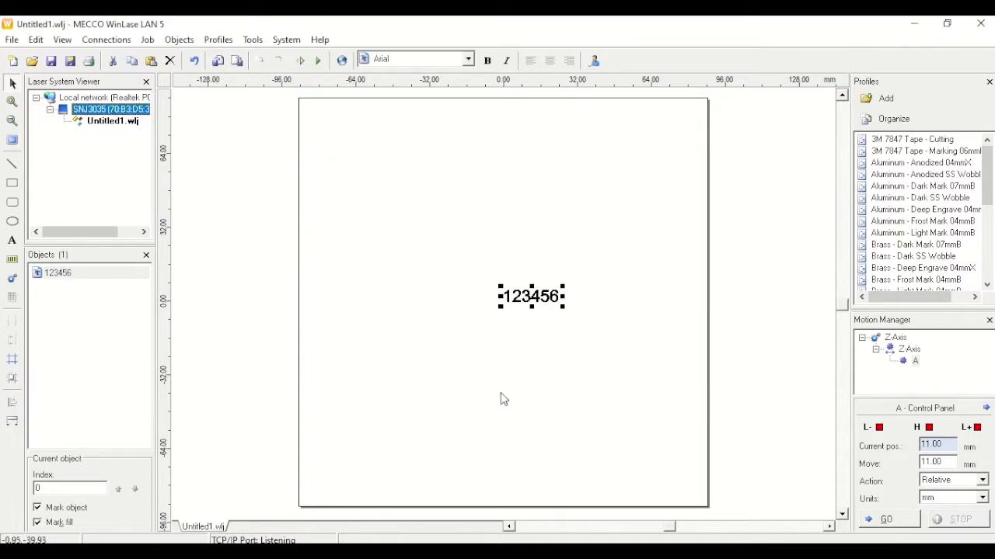
Step: Resize the 123456 text object proportionally to a height of 2.5 mm using its dimensions
right_click(69, 277)
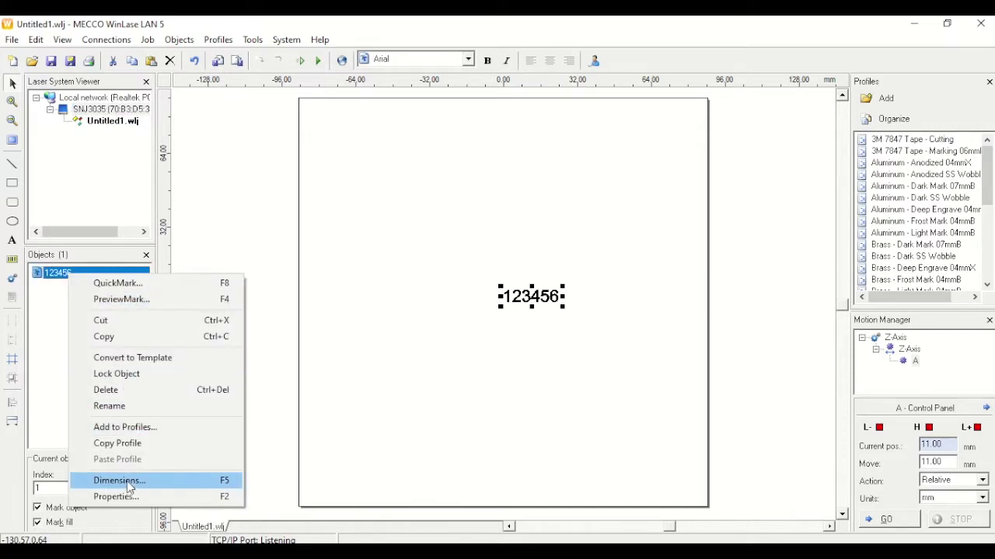
left_click(210, 480)
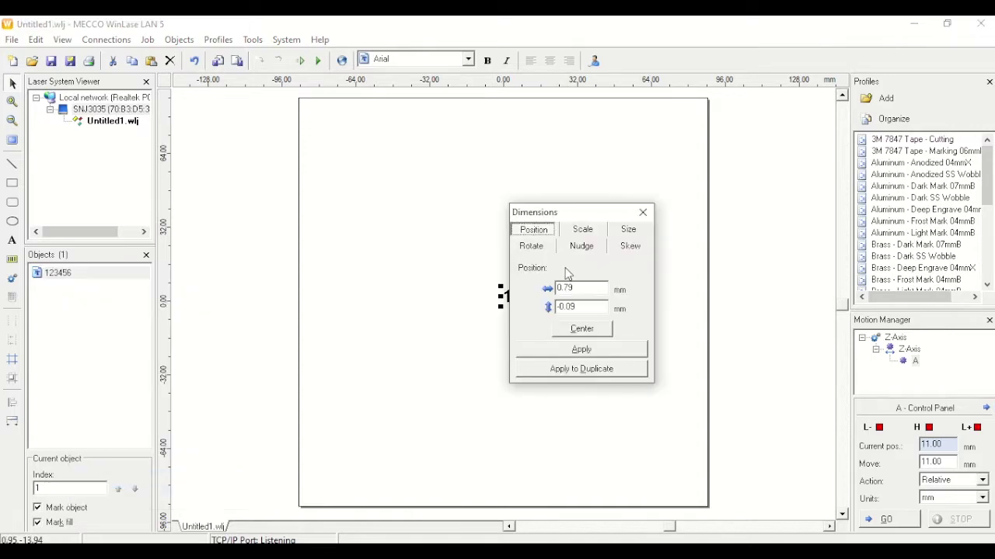
left_click_drag(565, 215, 393, 155)
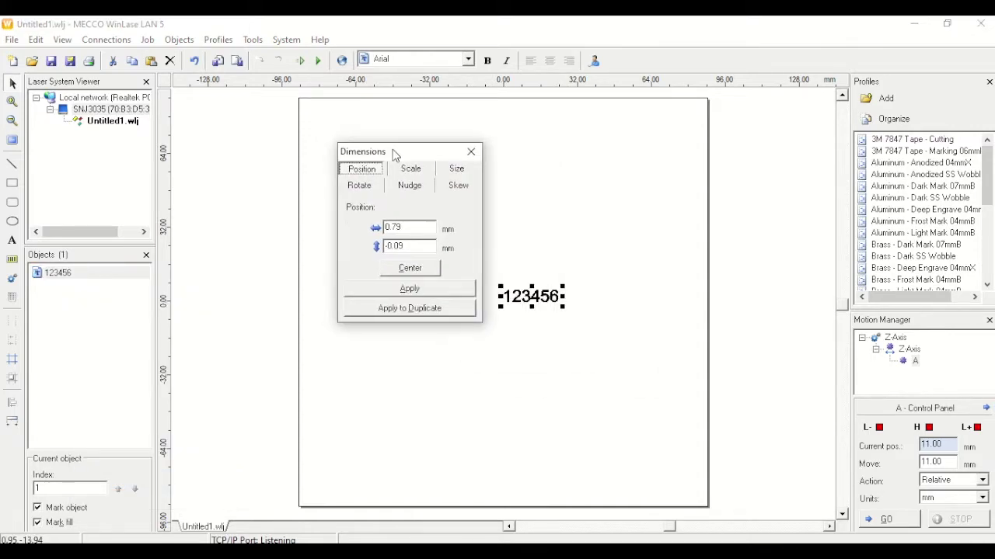
left_click(460, 170)
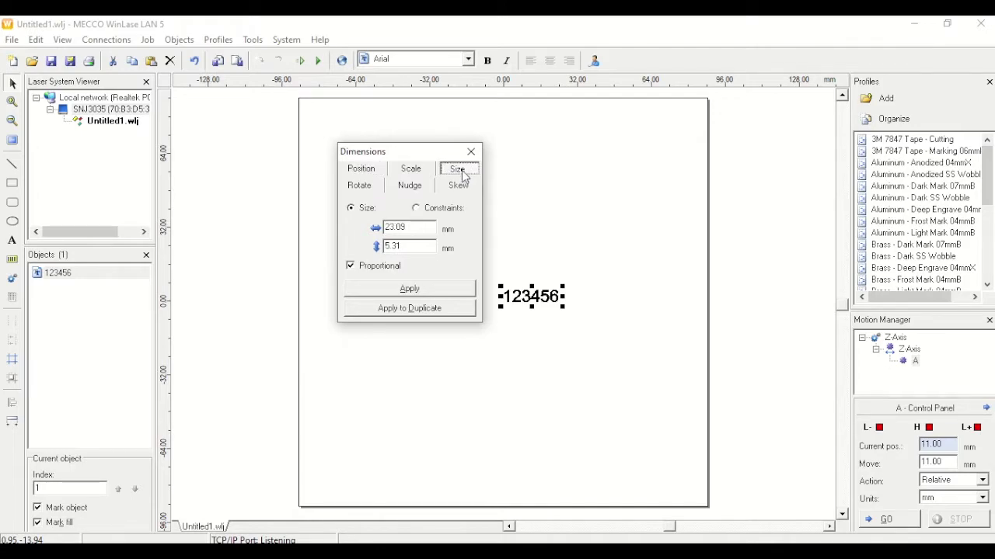
left_click(404, 249)
double_click(404, 249)
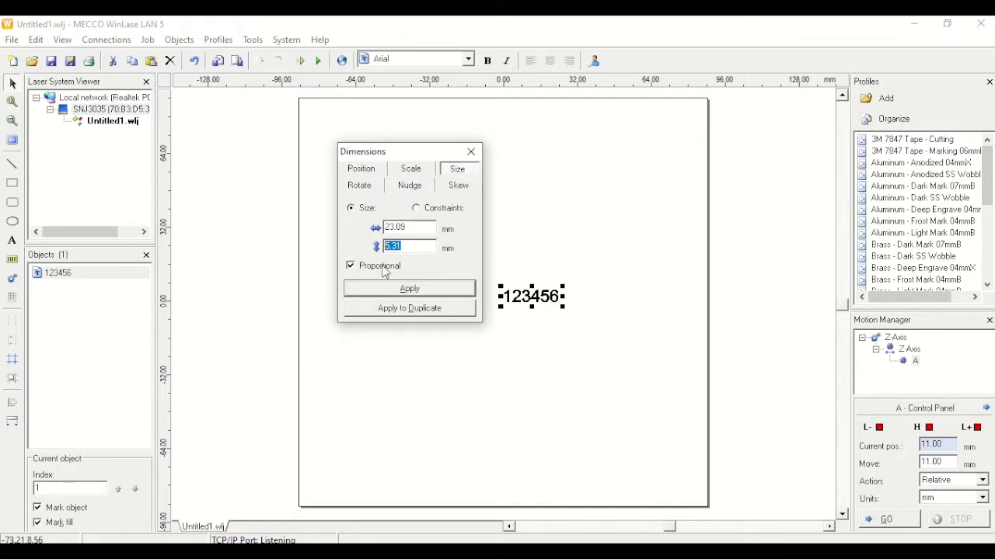
type("2.5")
left_click(420, 294)
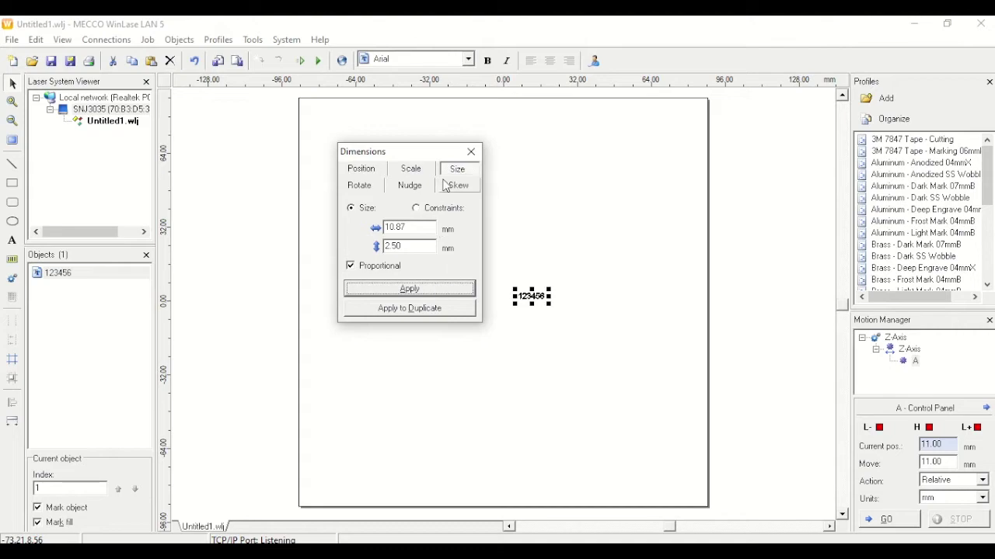
left_click(471, 152)
Step: Move the 123456 text up and left so its centre sits at about X -6 mm, Y 17 mm
left_click(543, 308)
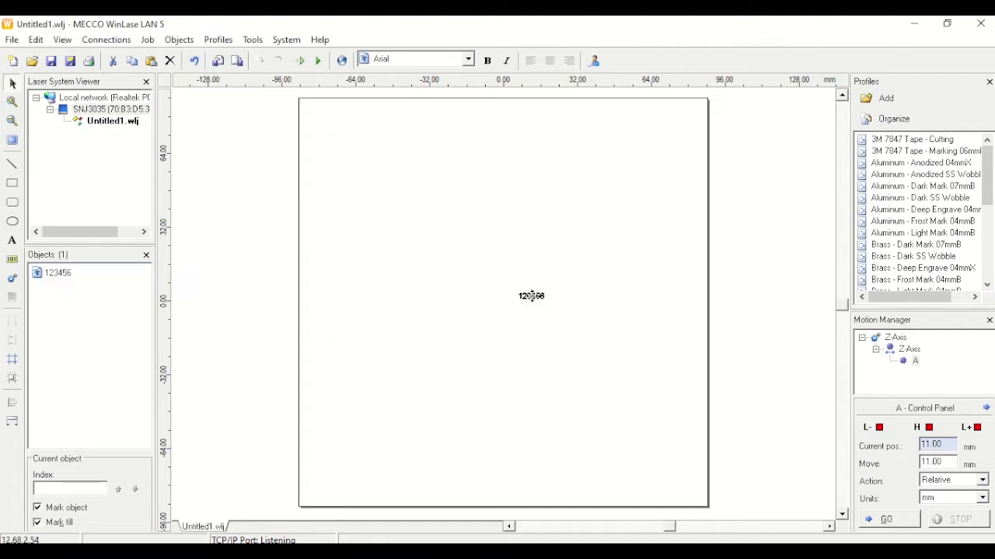
left_click(486, 261)
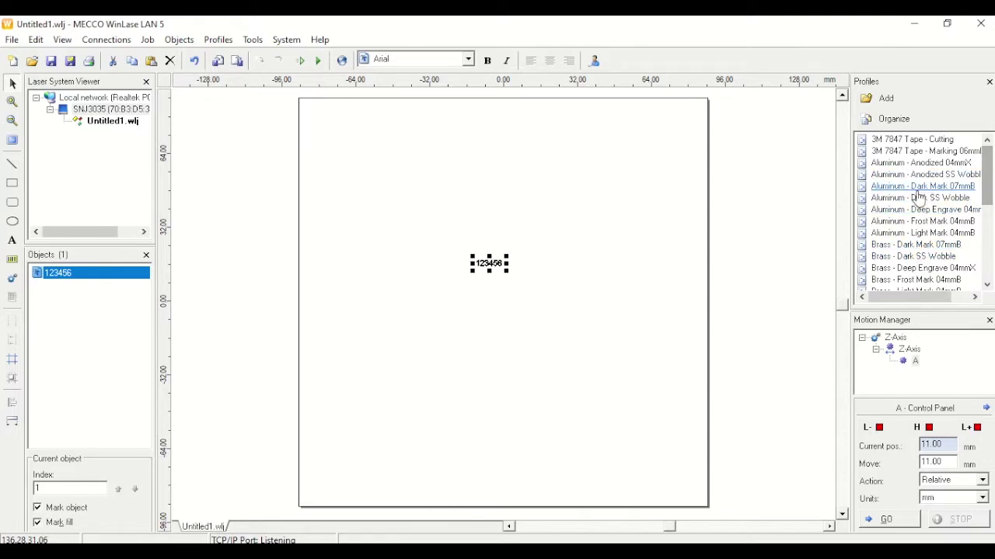
mouse_move(987, 164)
left_mouse_down()
mouse_move(992, 225)
mouse_move(993, 161)
left_mouse_up()
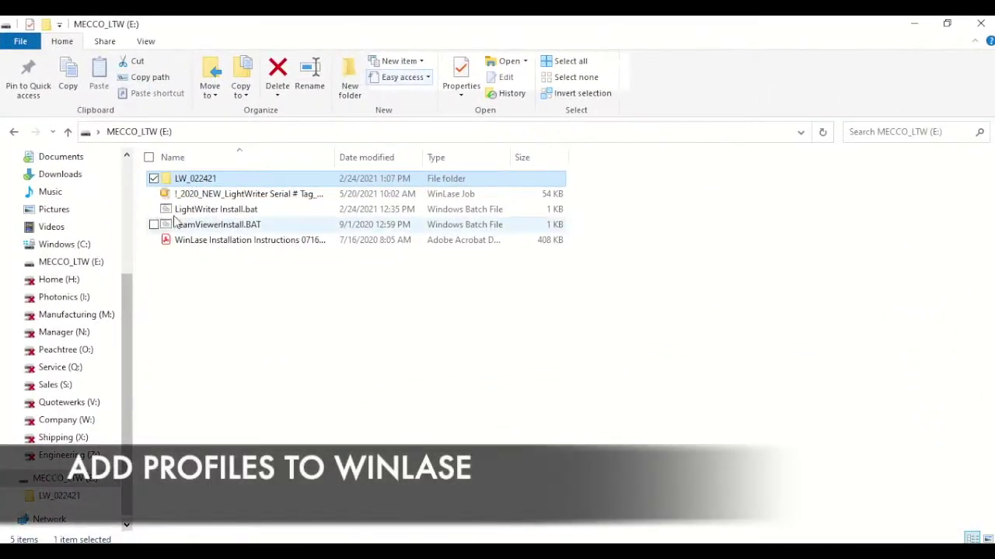
Step: In File Explorer, copy all profile files from LW_022421 > 20W Profiles > 254mm on the MECCO_LTW (E:) drive
double_click(218, 181)
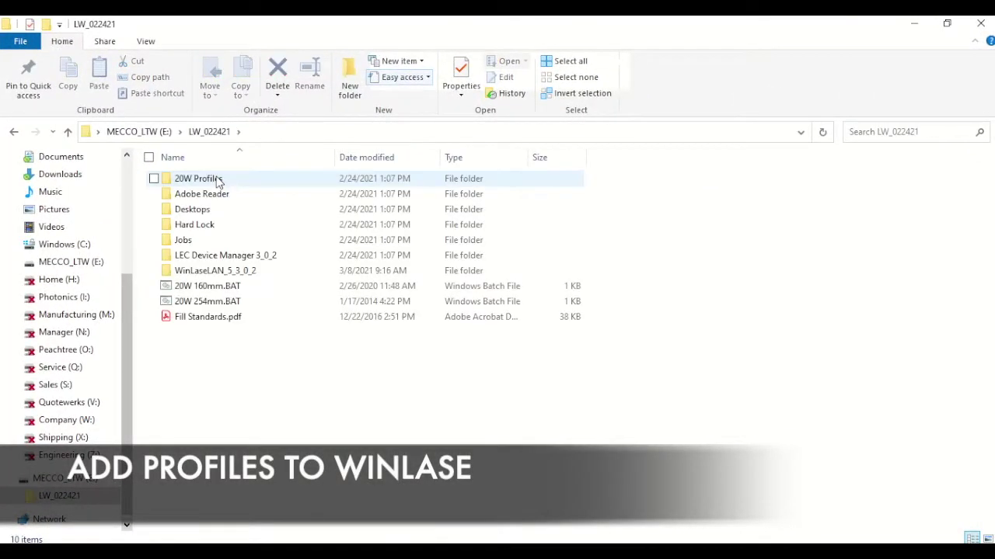
double_click(246, 182)
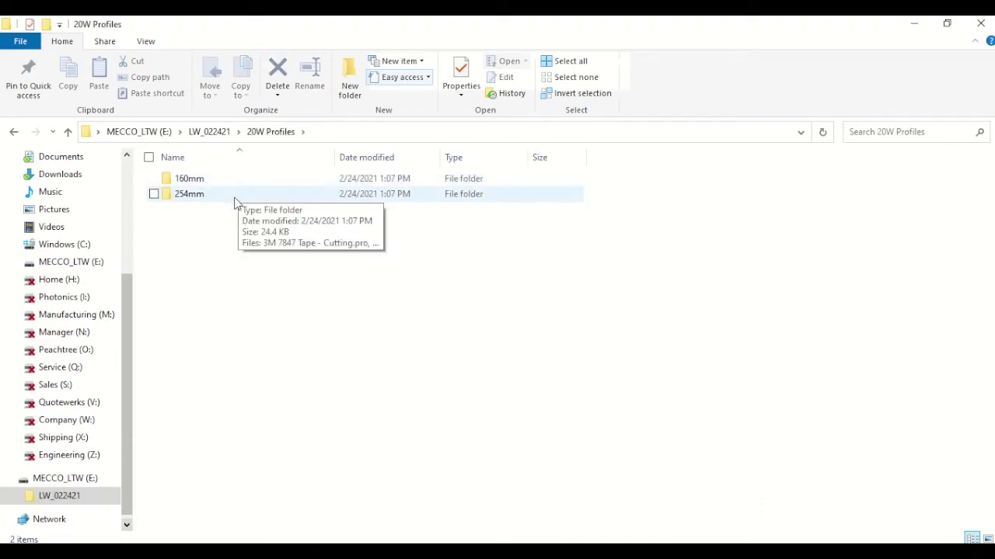
right_click(236, 203)
double_click(237, 200)
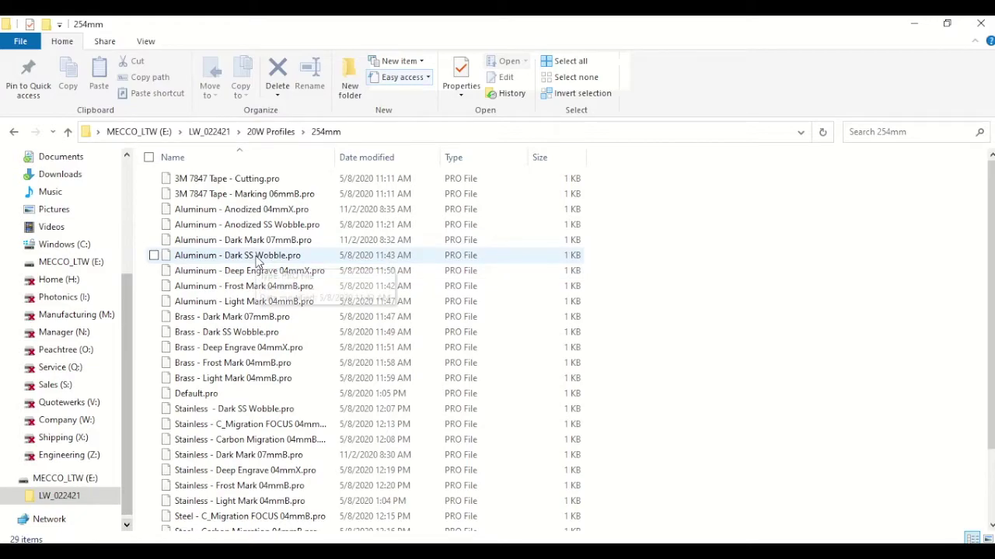
key("ctrl+a")
right_click(258, 262)
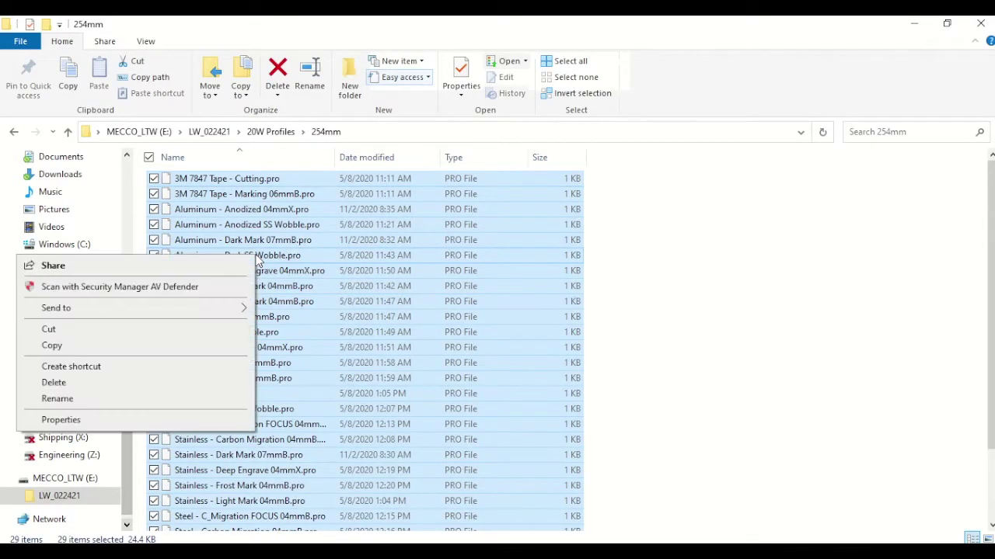
left_click(100, 345)
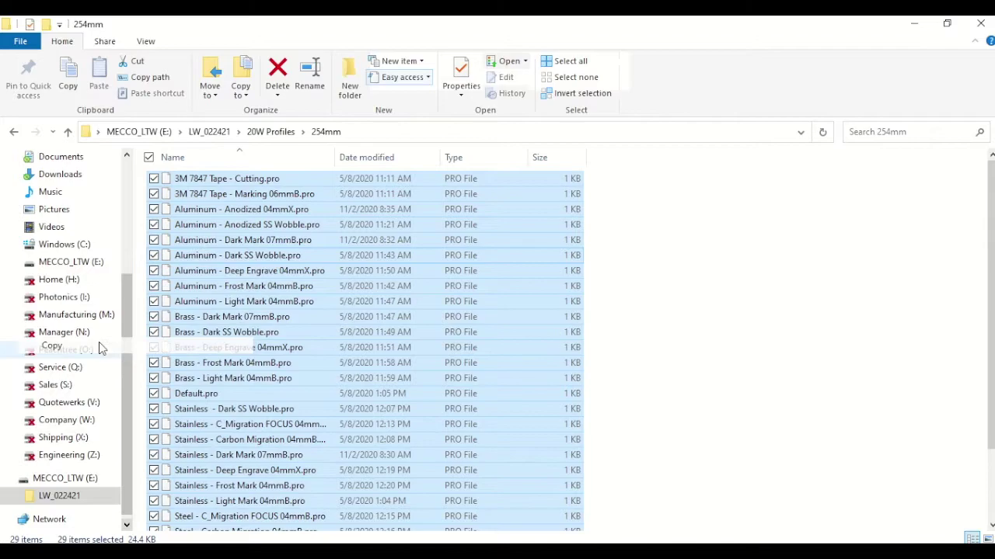
Step: Paste the copied profiles into C: > marker > marker > profiles, skipping the duplicate Default.pro
left_click(159, 551)
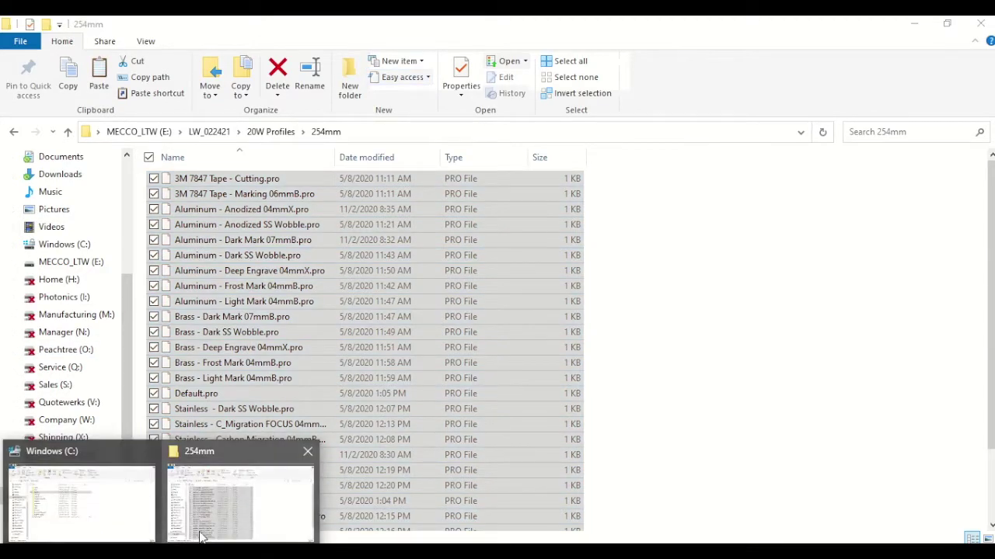
left_click(106, 498)
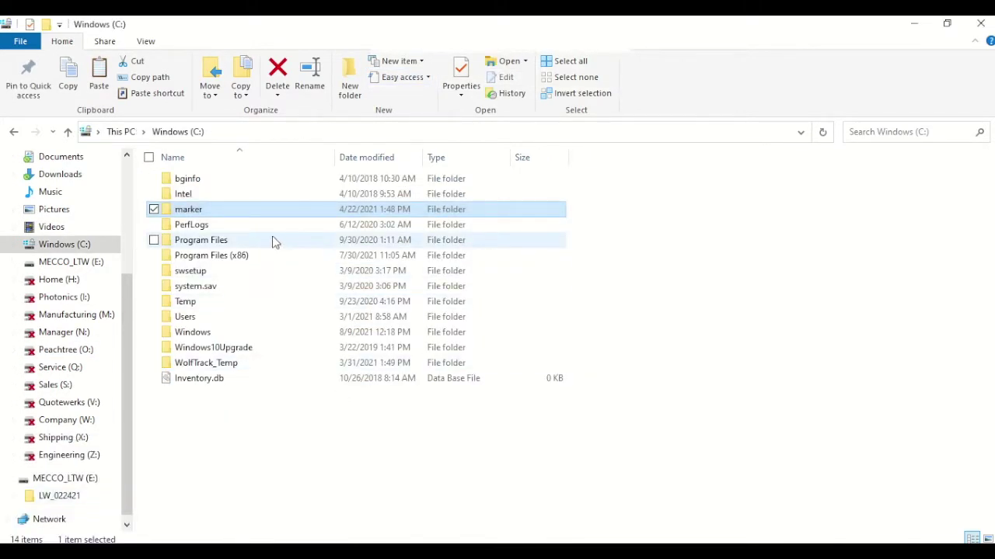
double_click(185, 213)
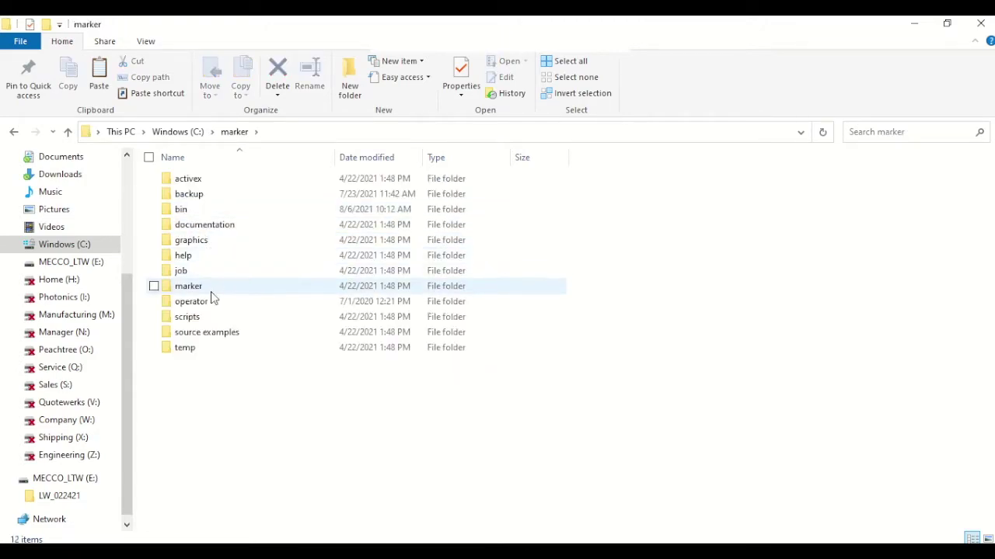
double_click(188, 286)
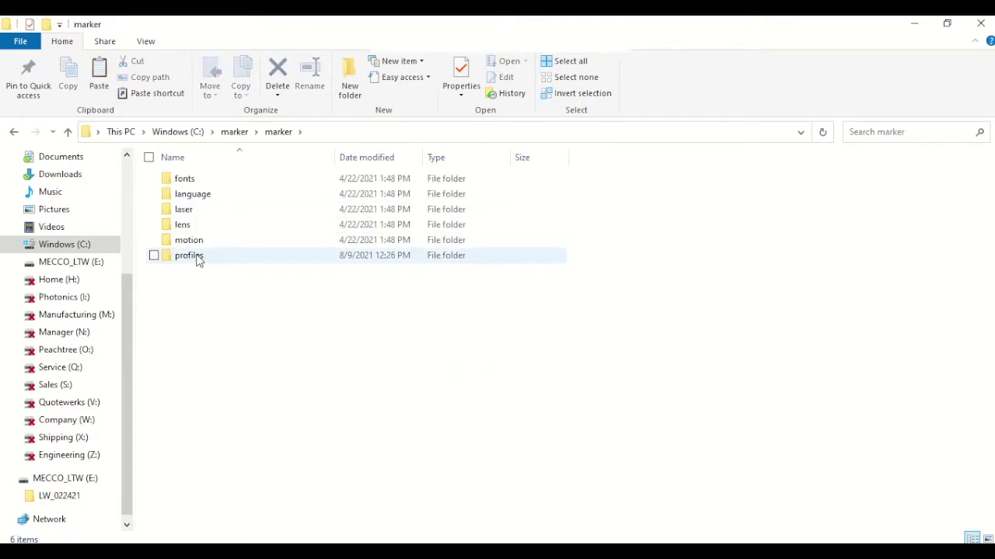
double_click(198, 257)
right_click(237, 256)
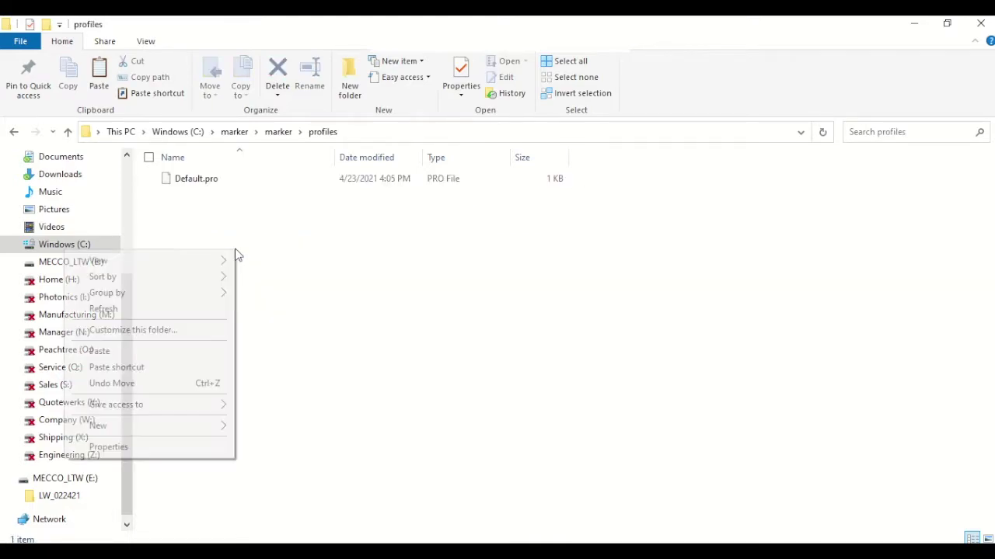
left_click(148, 354)
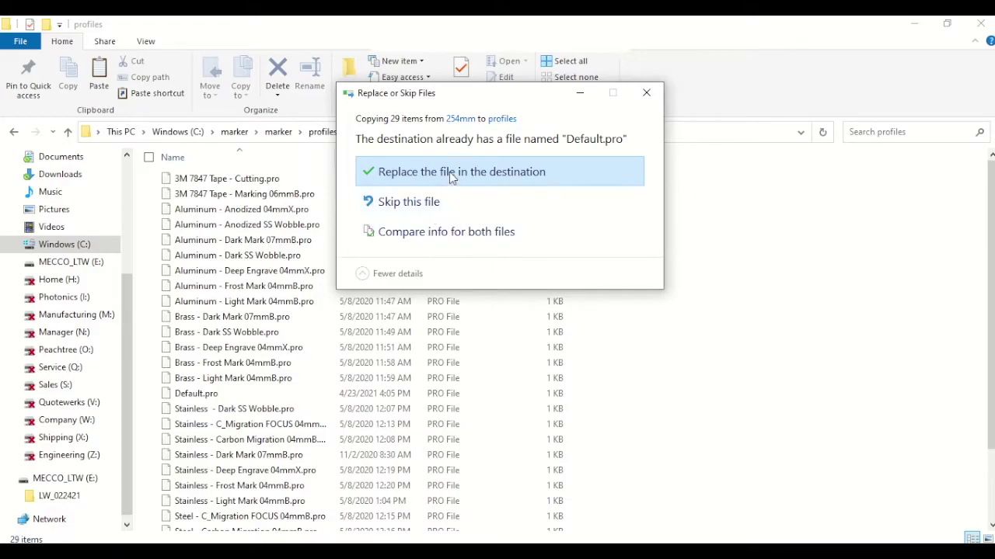
left_click(422, 202)
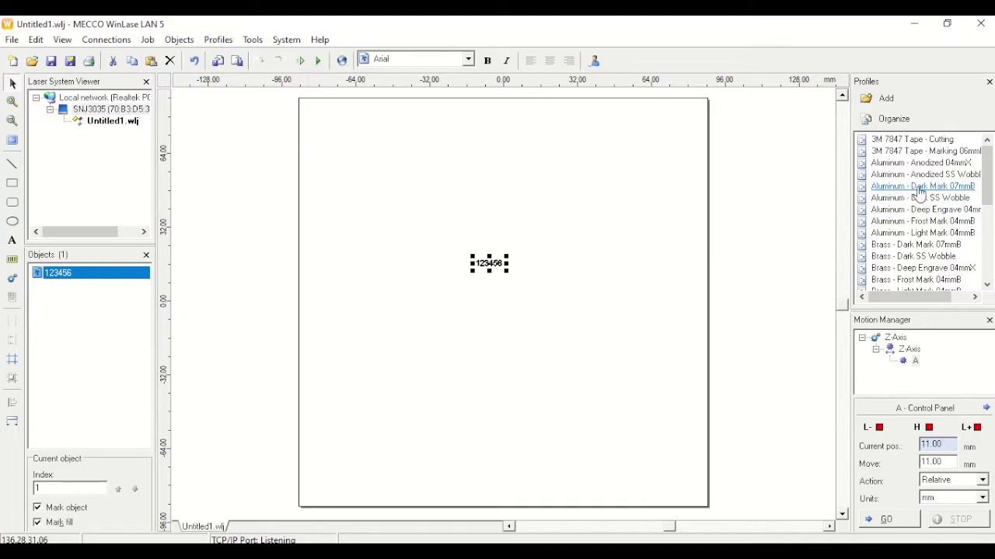
Step: Switch to WinLase and apply the Aluminum - Dark Mark 07mmB profile to the selected 123456 text object
right_click(898, 188)
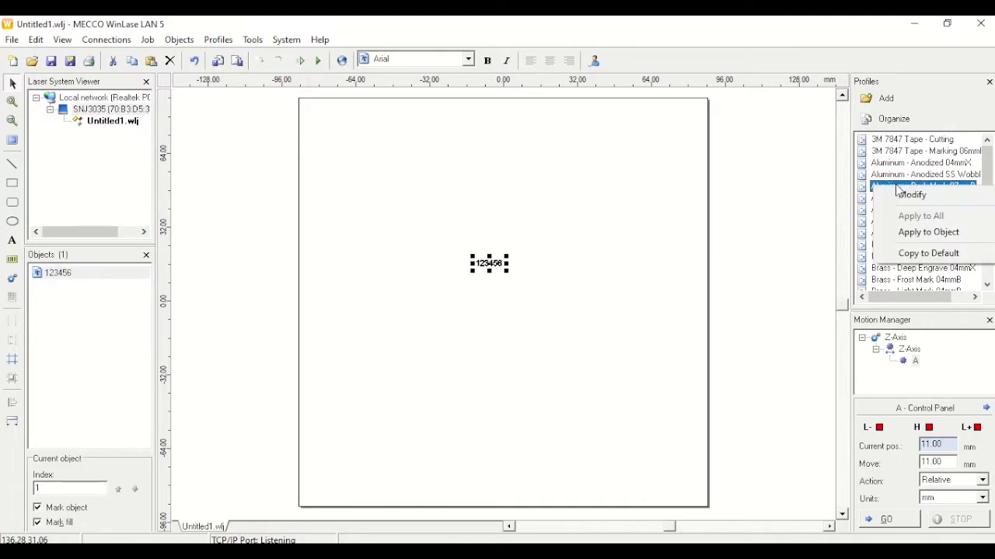
left_click(937, 235)
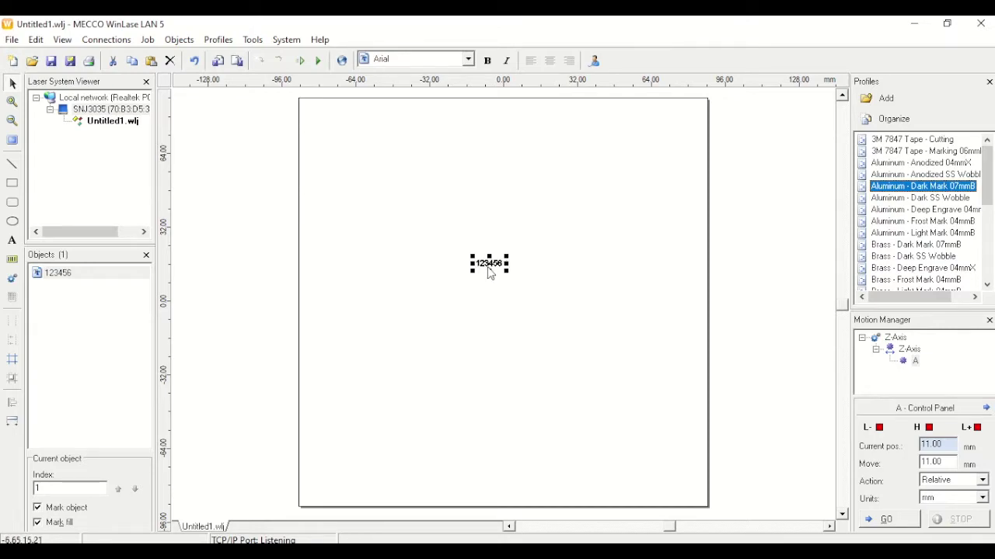
Step: Set the fill style of the 123456 text object to Bidirectional in its properties
right_click(124, 281)
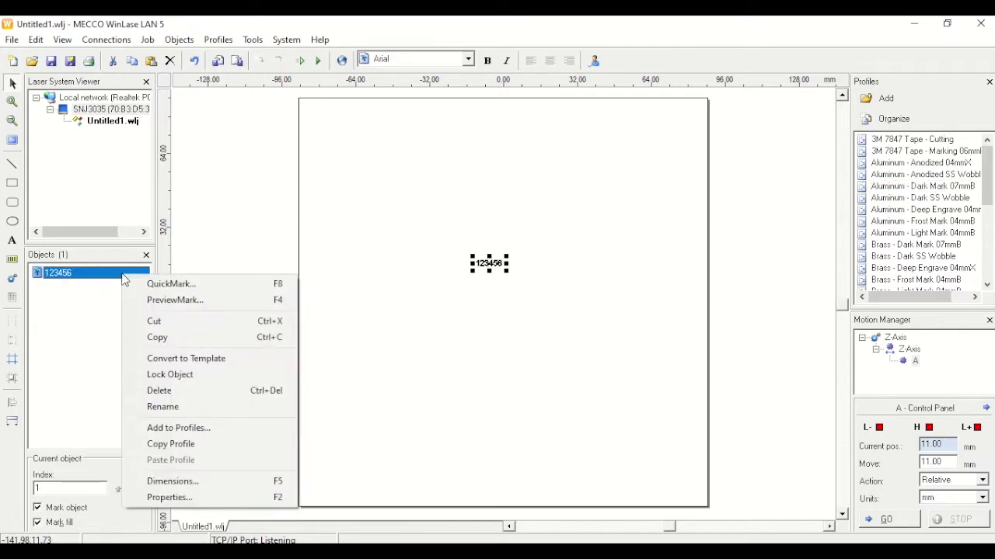
left_click(183, 498)
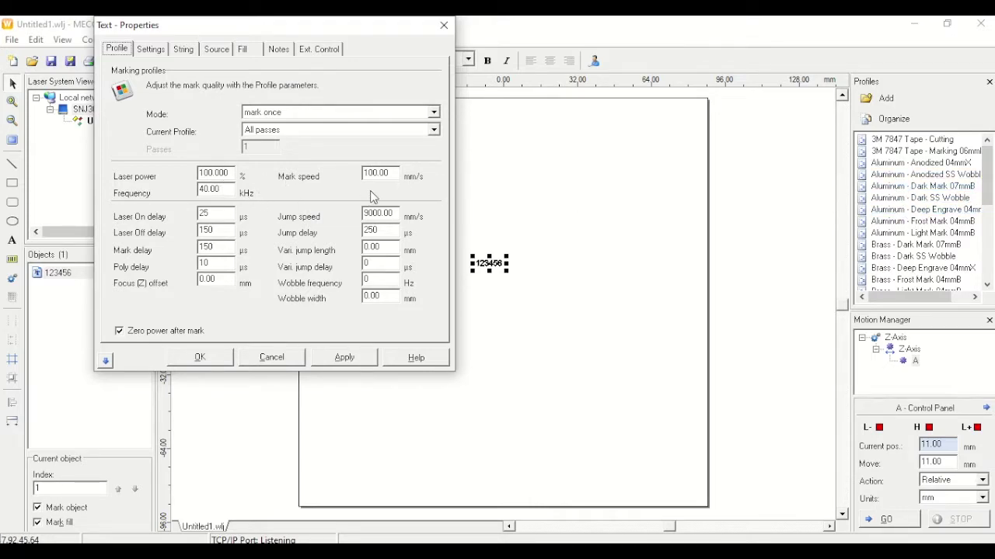
left_click(250, 51)
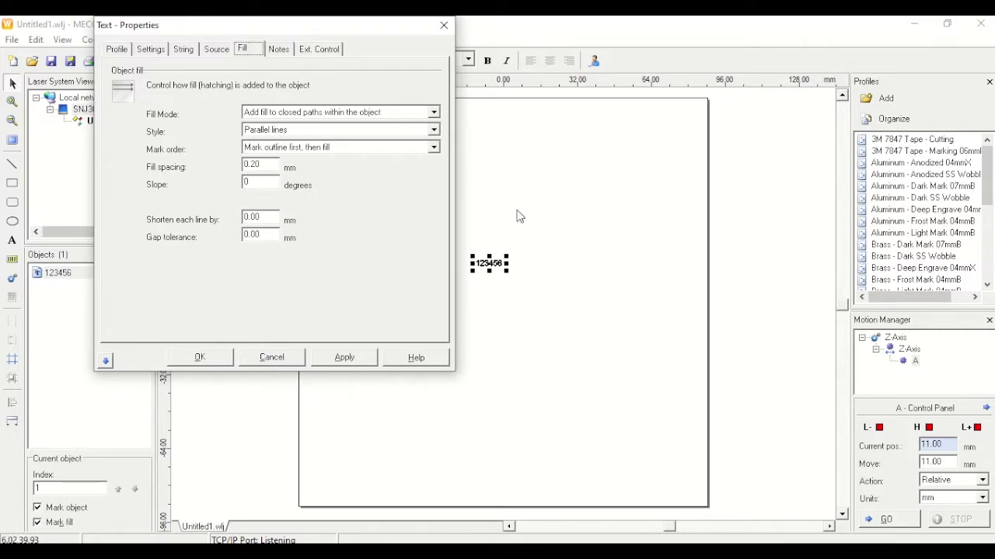
left_click(399, 131)
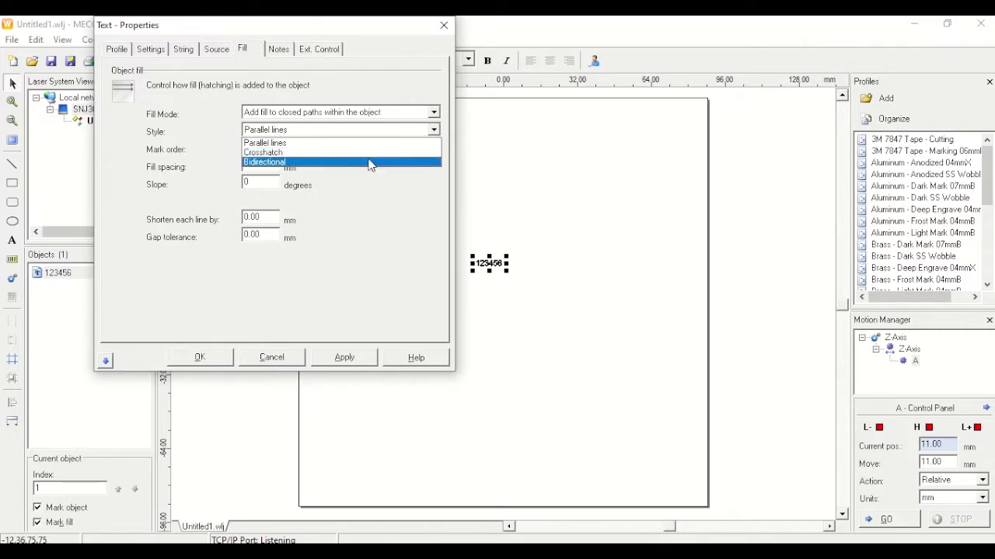
left_click(370, 163)
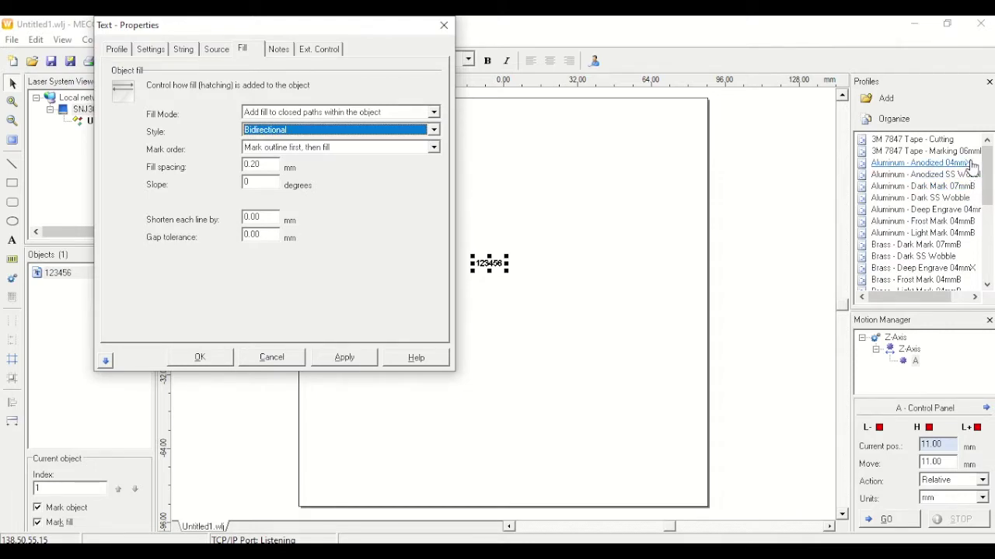
Step: Set the text object's fill spacing to 0.07 mm, accept its properties and select the 123456 object
left_click(13, 123)
left_click_drag(473, 256, 506, 279)
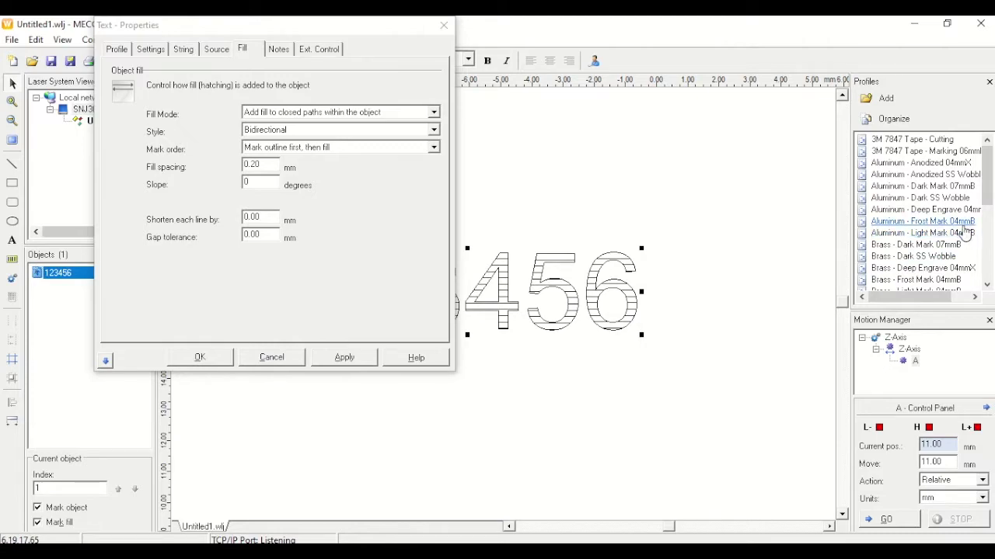
left_click(261, 166)
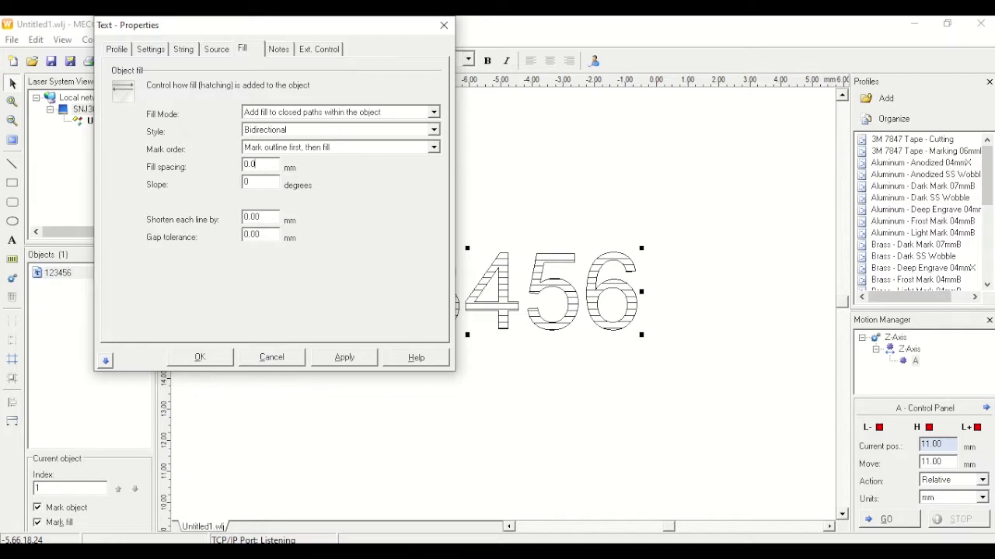
left_click(360, 362)
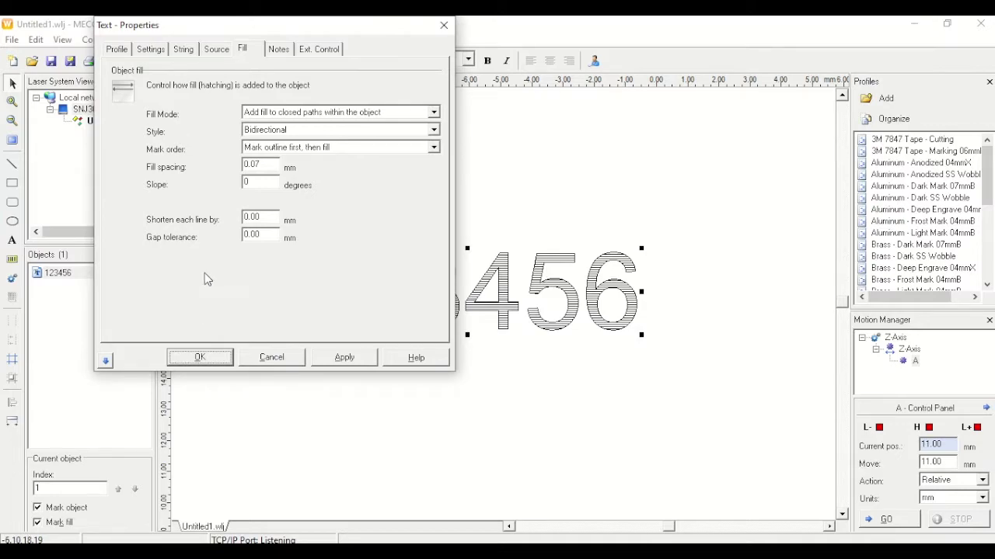
left_click(199, 357)
left_click(35, 276)
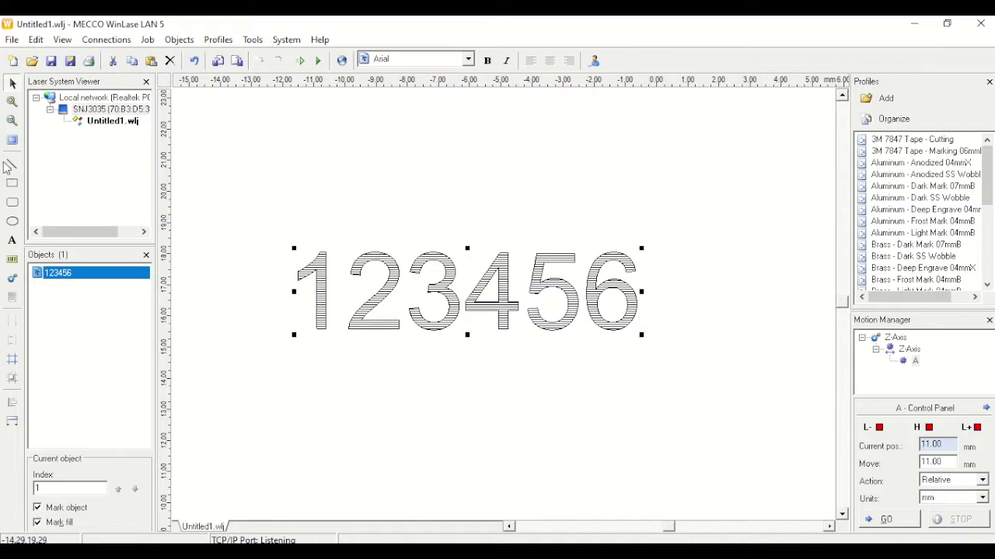
Step: Add a Data Matrix barcode with the string 123456 and move it below the 123456 text
left_click(12, 140)
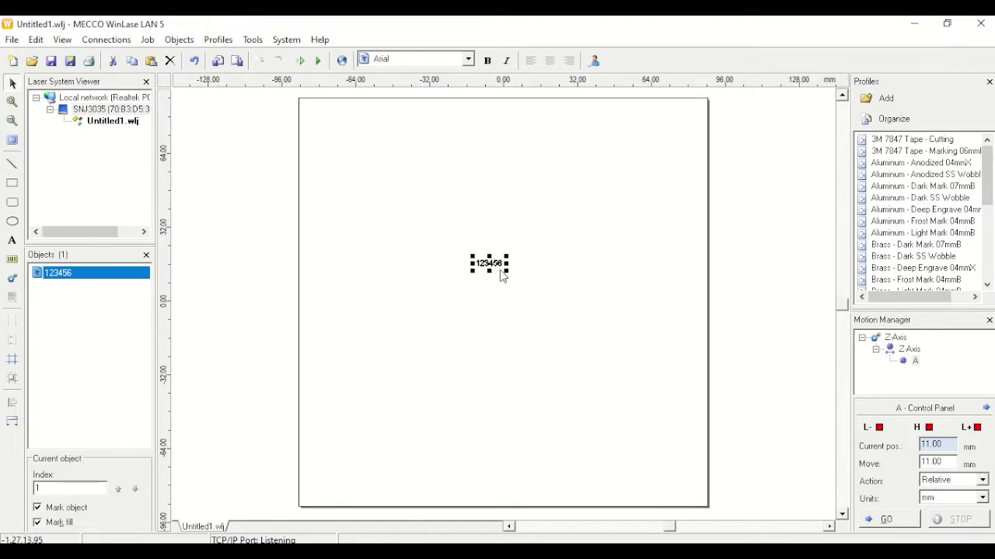
left_click(474, 282)
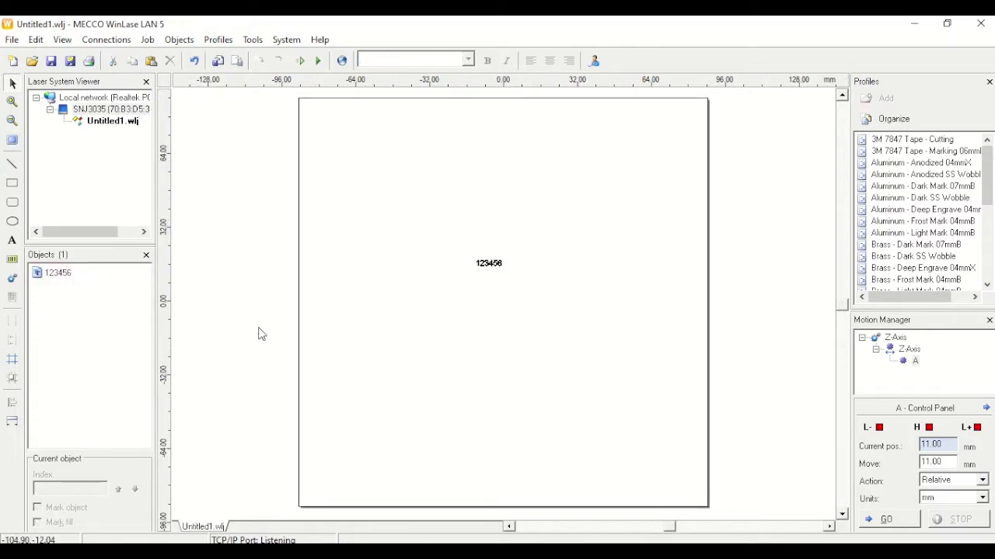
left_click(13, 262)
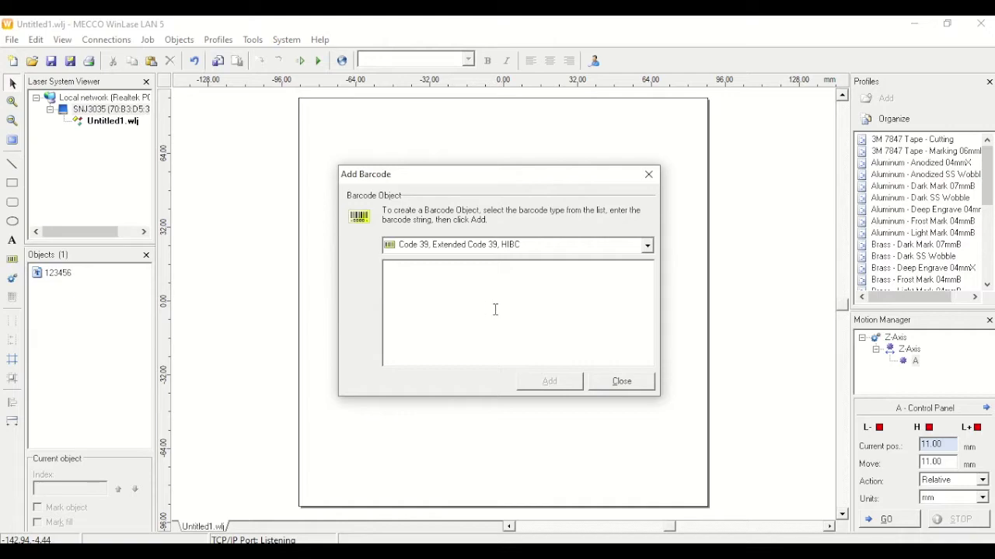
left_click(535, 246)
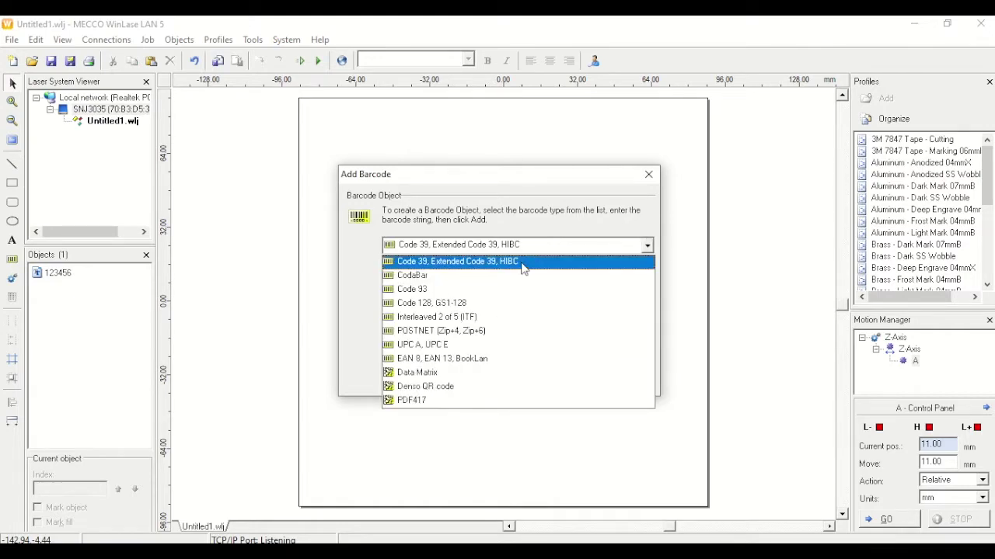
left_click(452, 379)
left_click(462, 286)
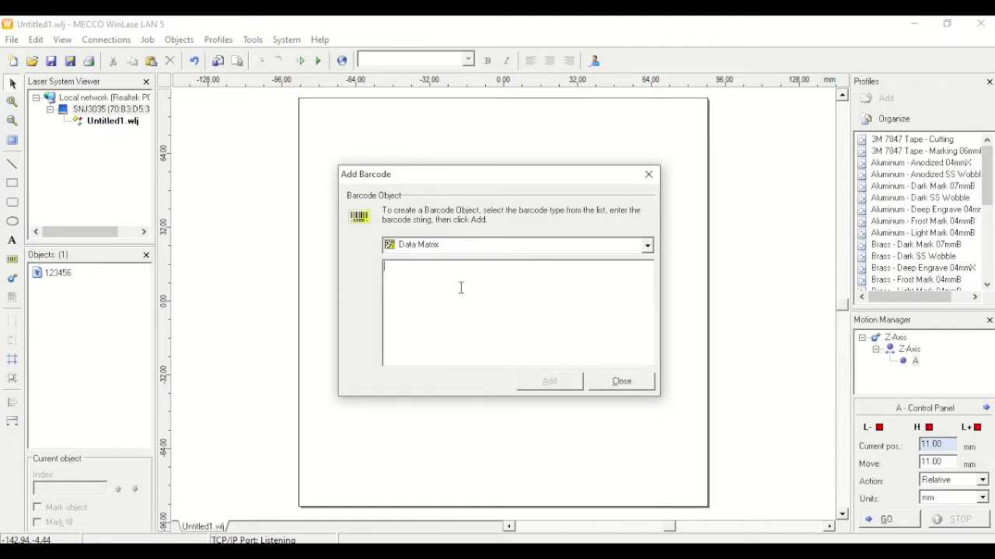
type("123456")
left_click(561, 381)
left_click_drag(531, 340, 495, 316)
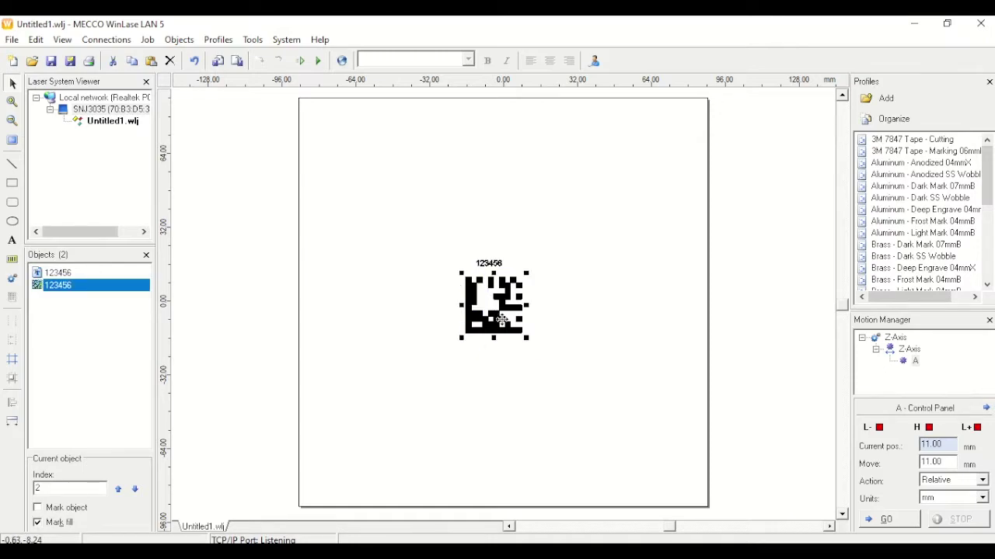
Step: Resize the Data Matrix barcode proportionally to 6 mm and move it up directly beneath the 123456 text
right_click(80, 288)
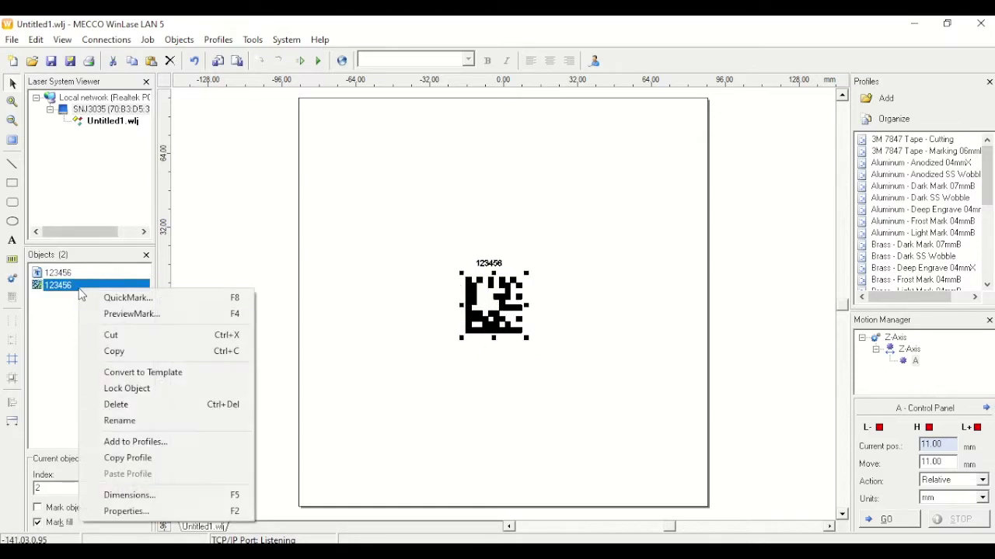
left_click(151, 494)
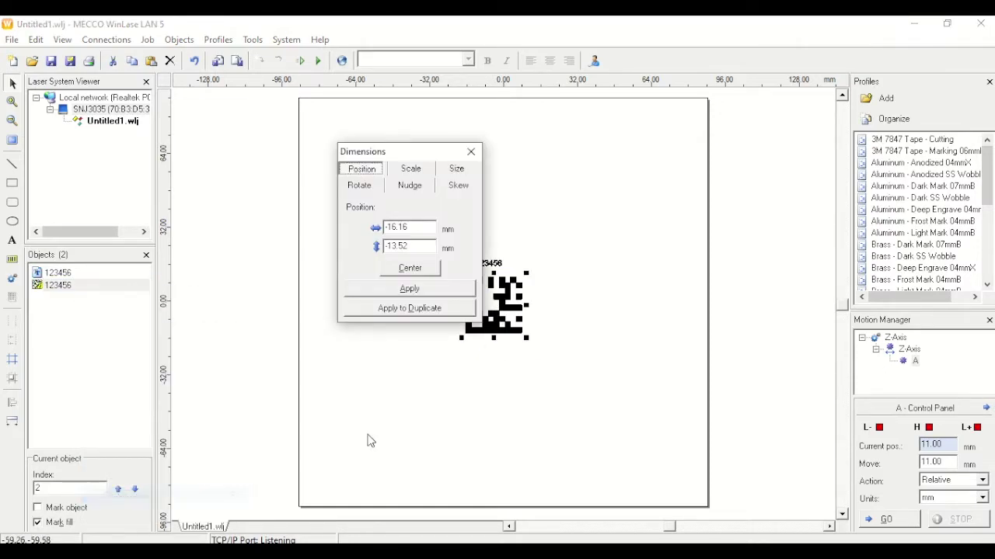
left_click(457, 169)
left_click_drag(412, 249, 388, 242)
type("6")
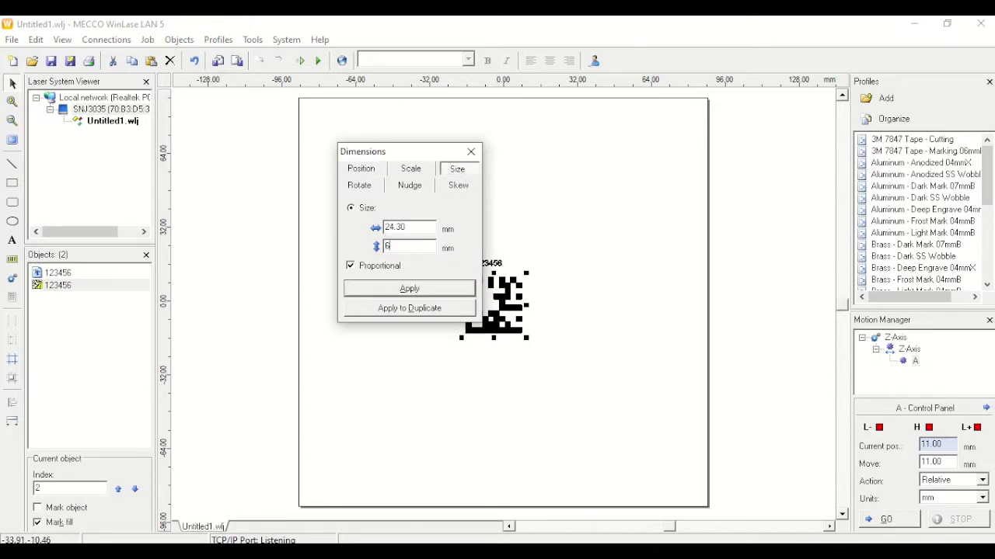
left_click(412, 290)
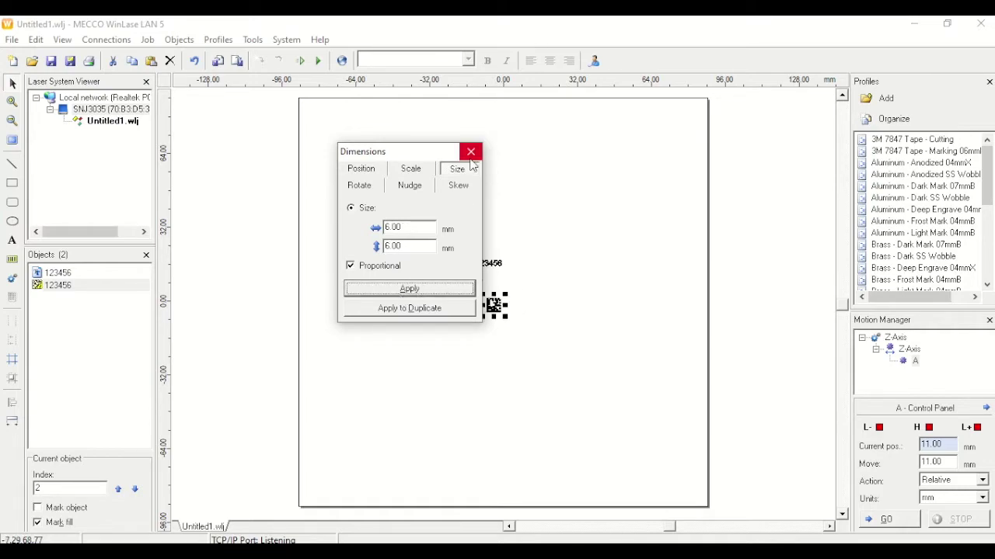
left_click(470, 151)
left_click(481, 304)
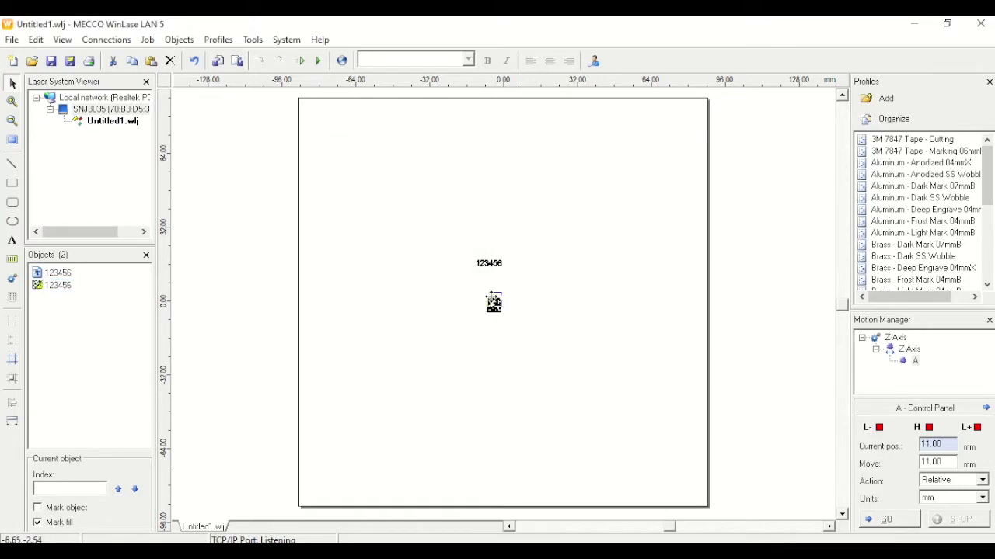
left_click_drag(492, 304, 501, 285)
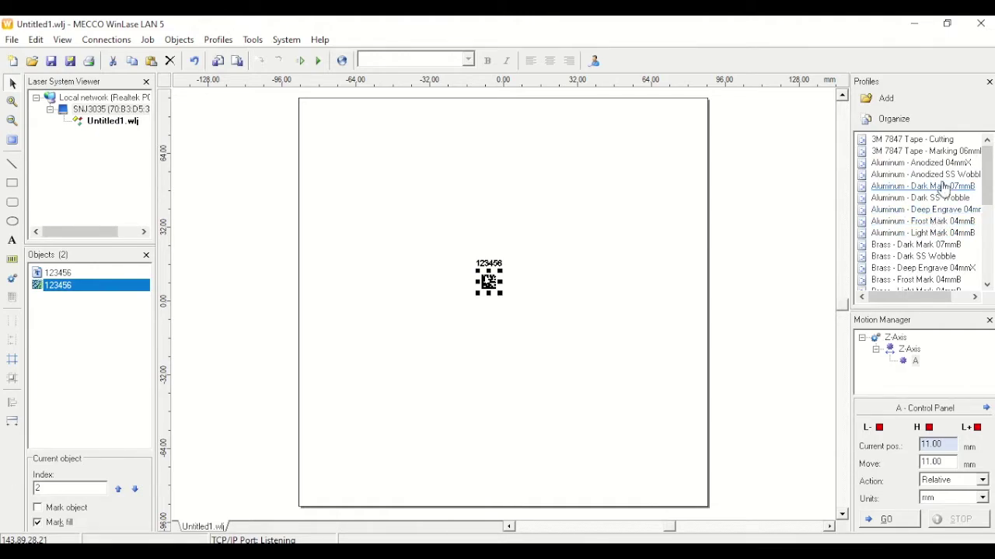
Step: Open the Data Matrix barcode's properties and apply the Aluminum - Dark Mark 07mmB profile to it
right_click(62, 289)
left_click(99, 511)
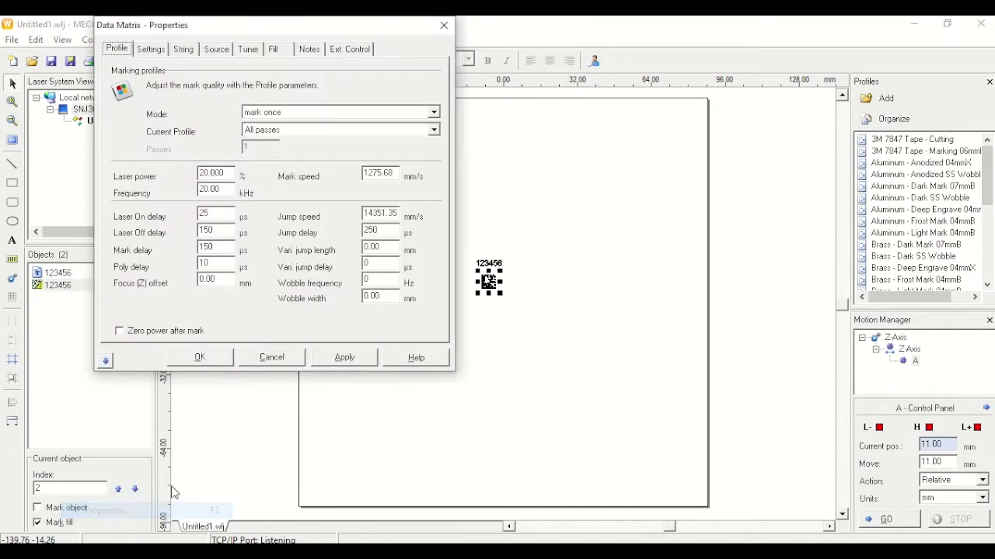
right_click(873, 186)
left_click(946, 230)
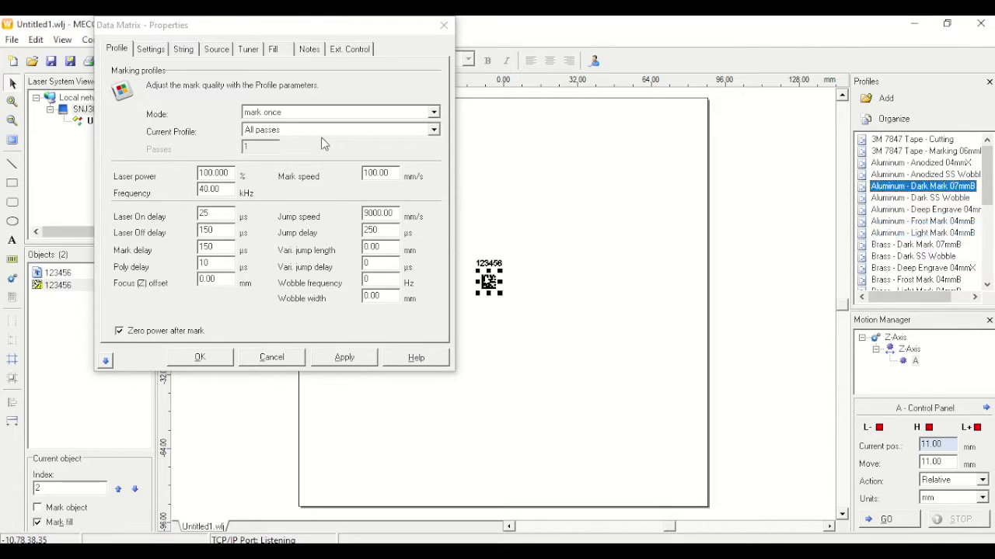
Step: Set the barcode's fill style to Bidirectional with 0.07 mm spacing, accept its properties and select the barcode
left_click(282, 49)
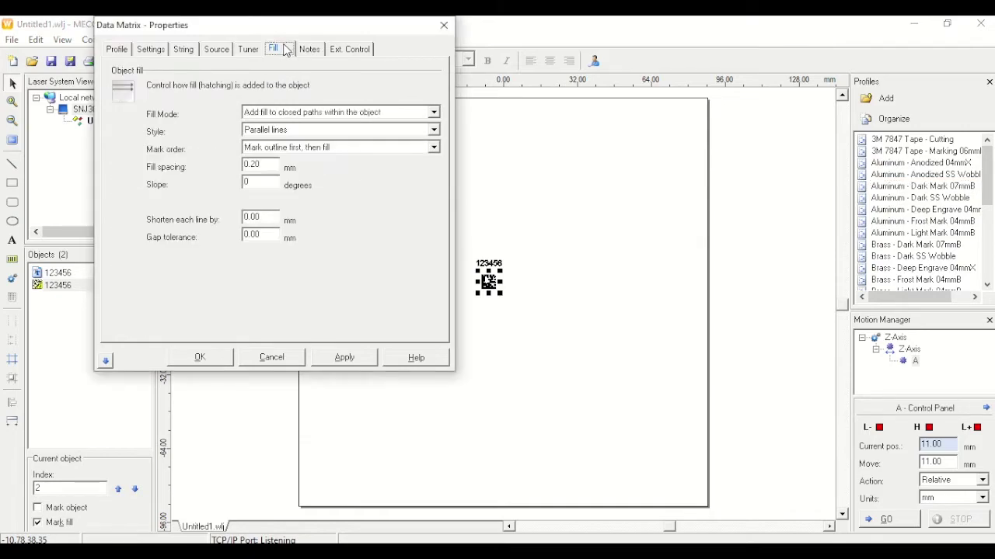
left_click(284, 130)
left_click(269, 162)
left_click(274, 165)
left_click(223, 362)
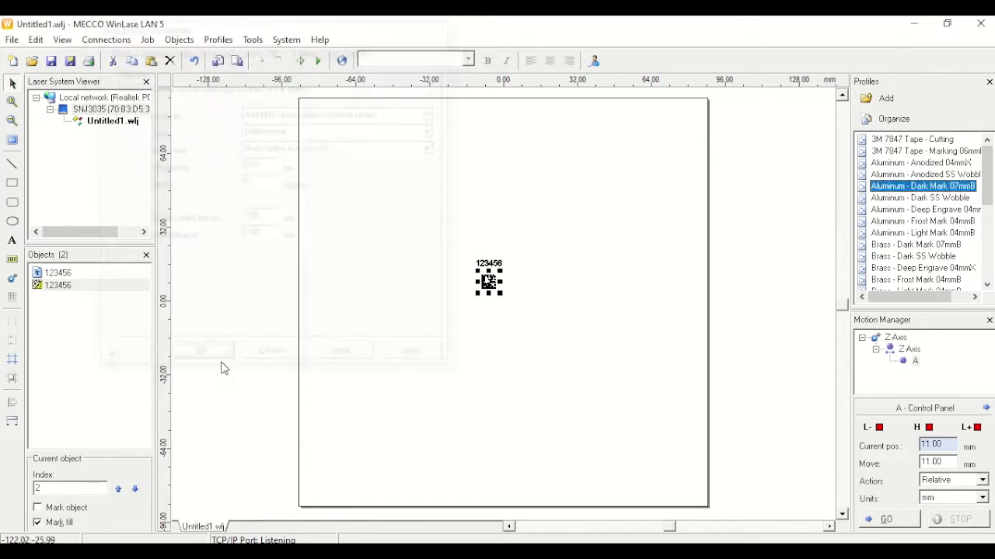
left_click(97, 286)
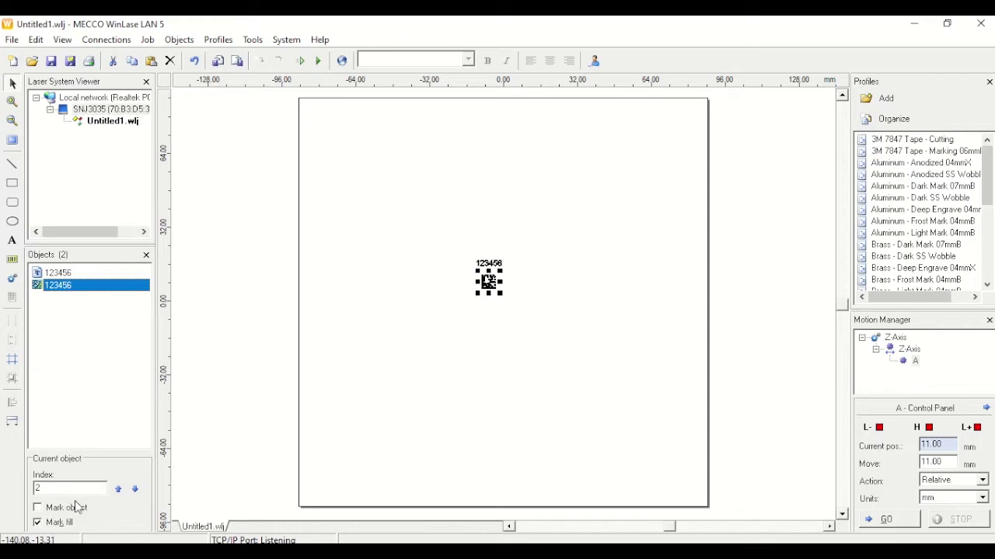
Step: Duplicate the Data Matrix barcode by copying and pasting it in the object list
right_click(68, 291)
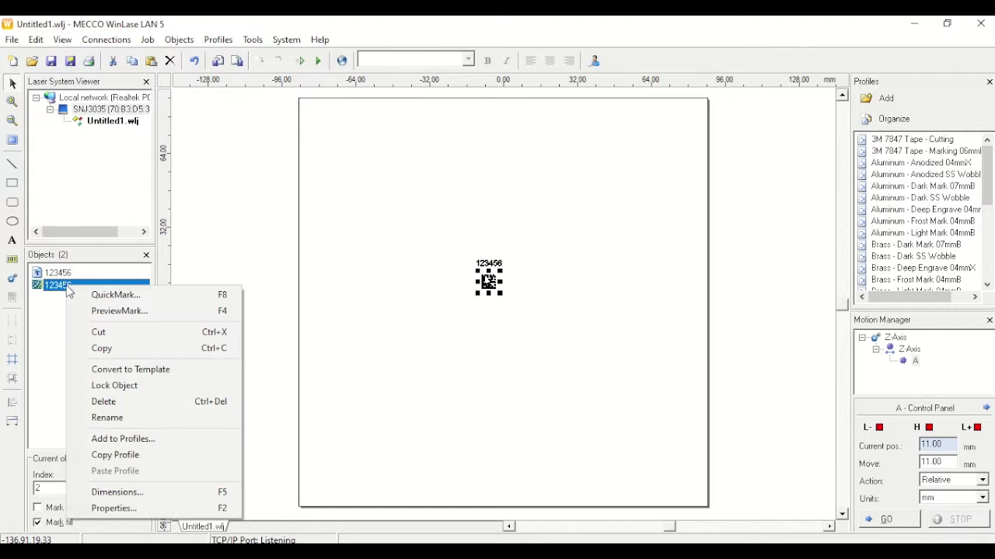
left_click(89, 347)
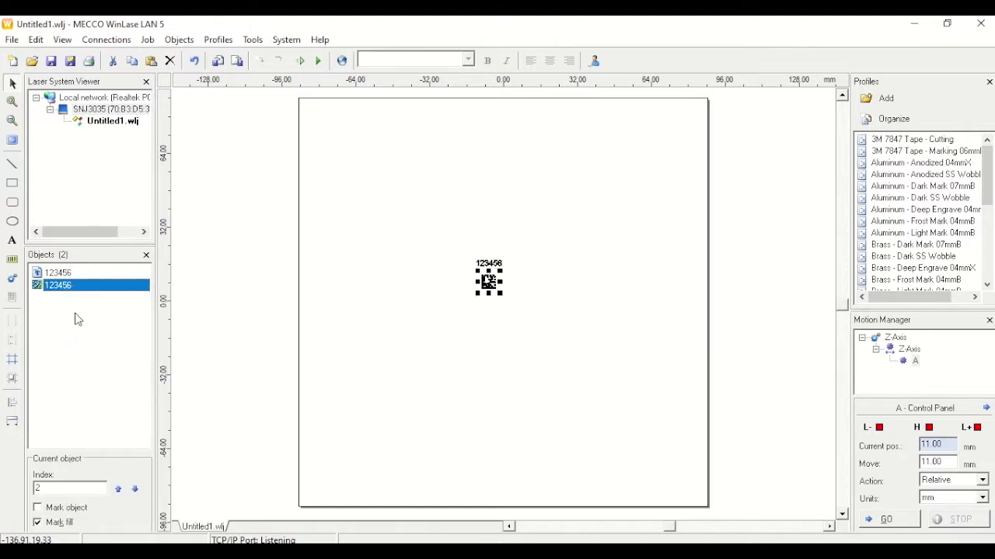
right_click(76, 317)
left_click(144, 332)
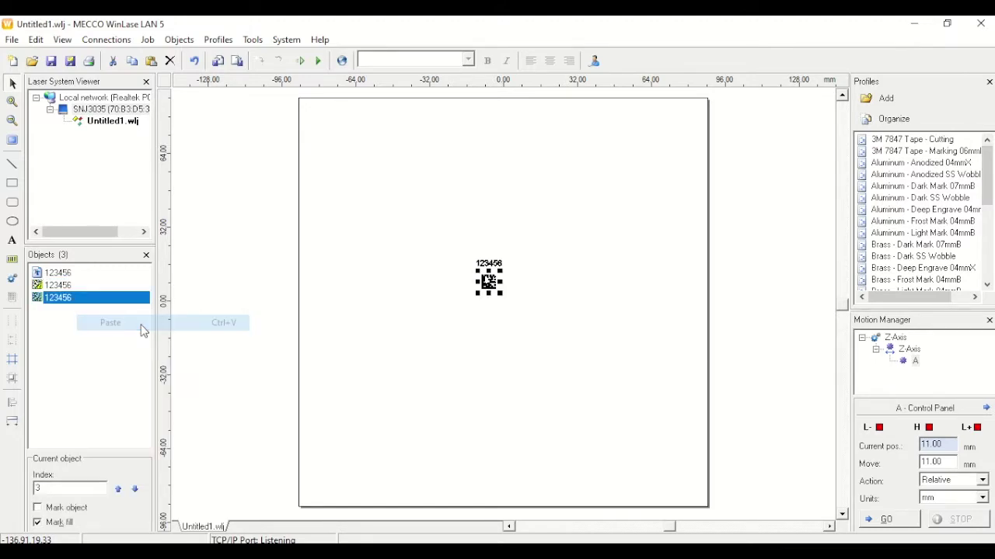
Step: Invert the pasted barcode copy and set its quiet border width to 1 cell
right_click(64, 307)
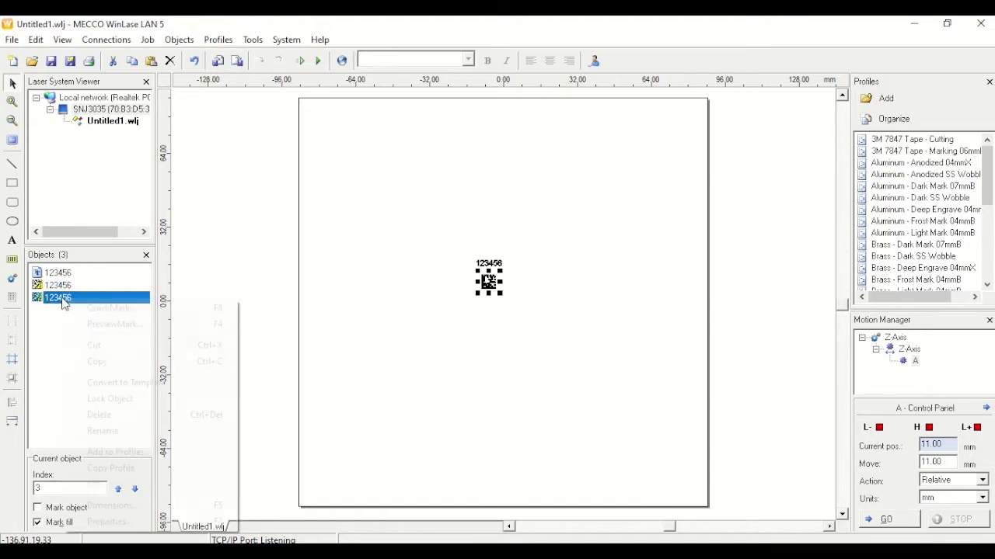
left_click(119, 522)
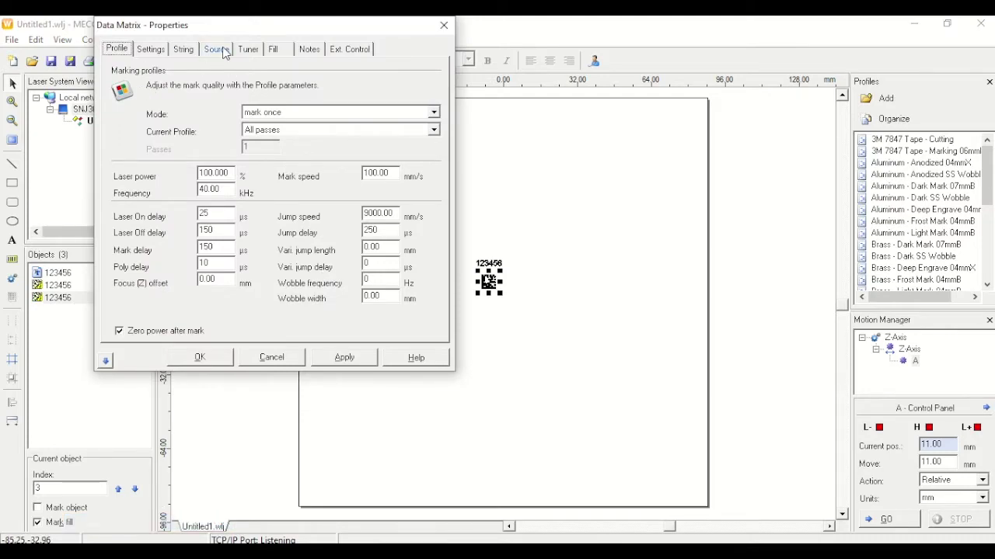
left_click(248, 49)
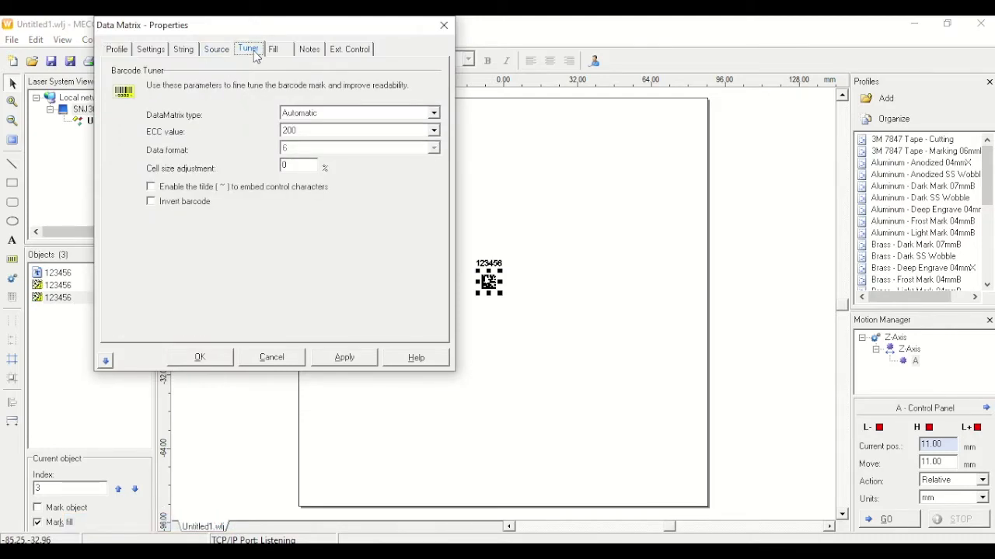
left_click(152, 202)
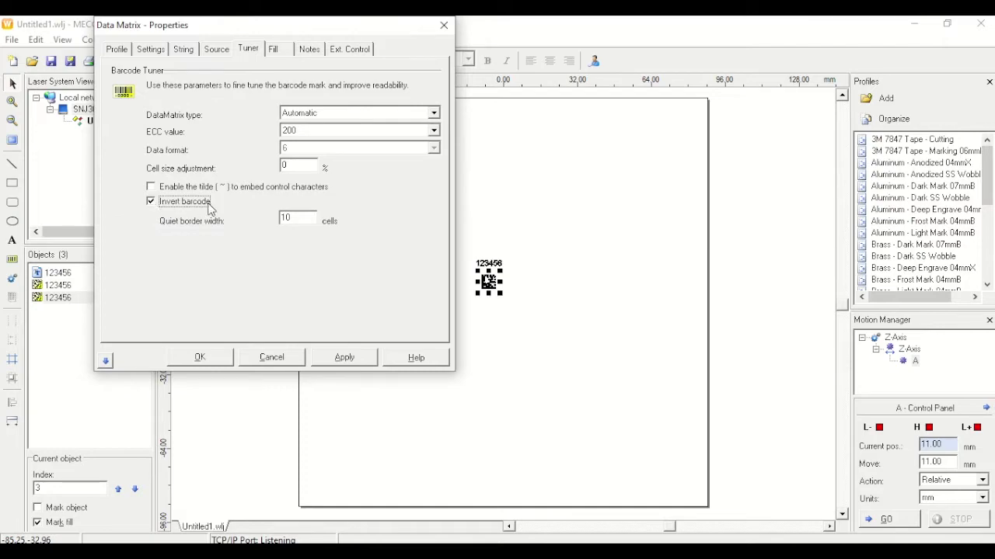
left_click(309, 219)
left_click(347, 362)
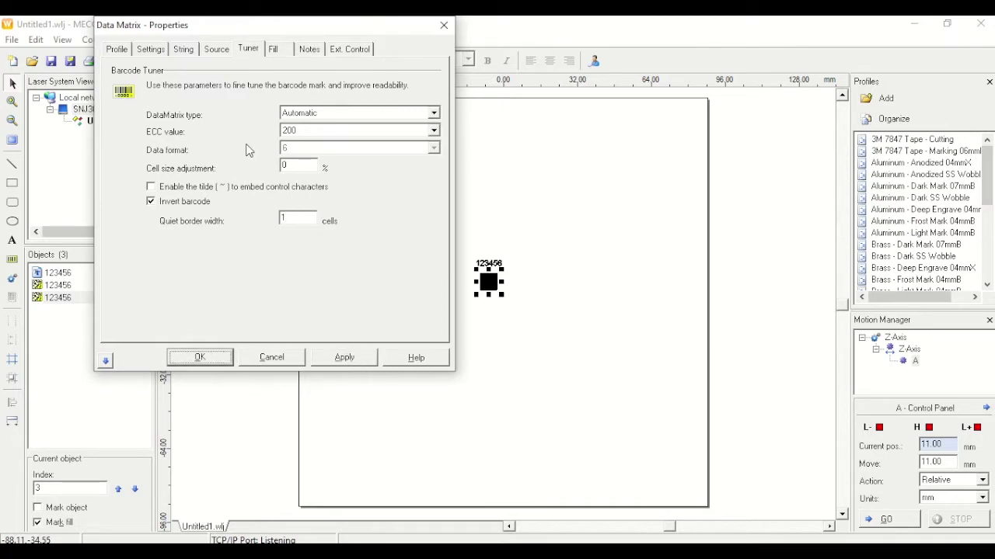
Step: Set the inverted barcode's on-screen color to blue and accept its properties
left_click(180, 49)
left_click(153, 50)
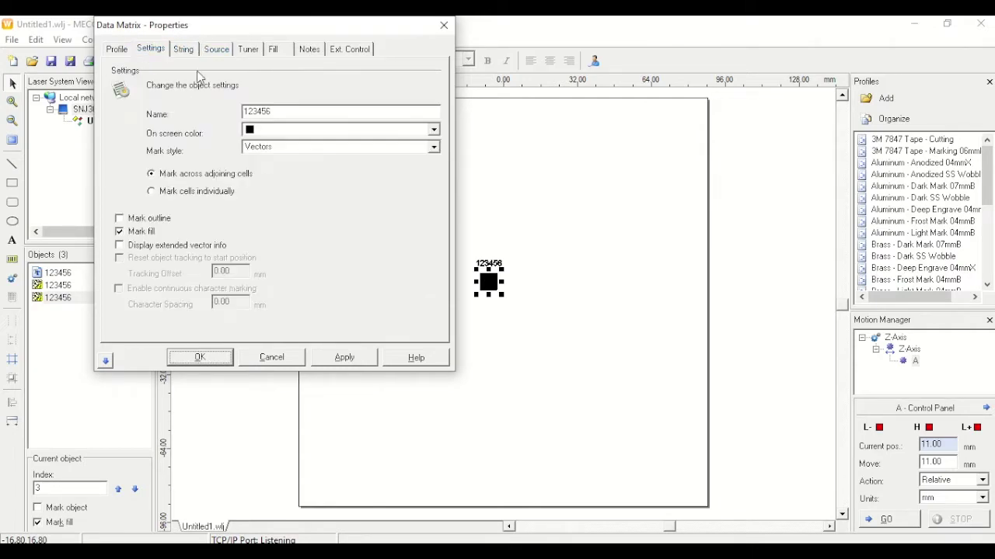
left_click(273, 131)
left_click(272, 152)
left_click(333, 362)
left_click(199, 358)
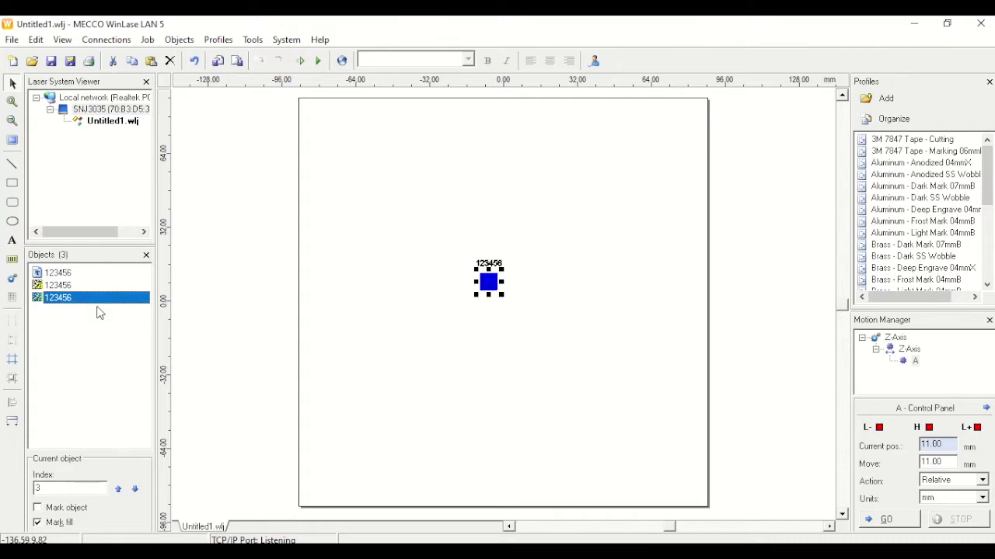
Step: Apply the Aluminum - Frost Mark 04mmB profile to the inverted barcode and check its marking profile parameters
right_click(928, 225)
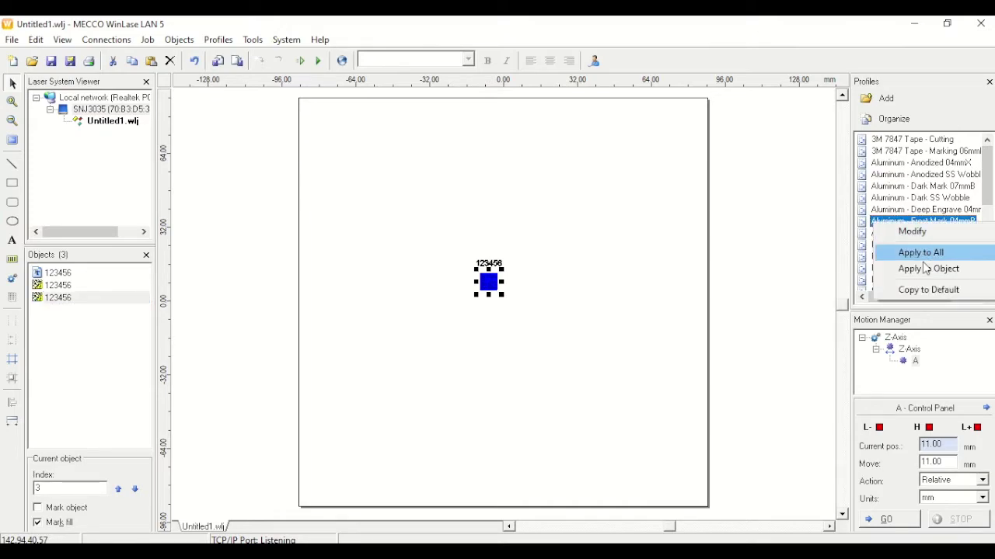
left_click(929, 269)
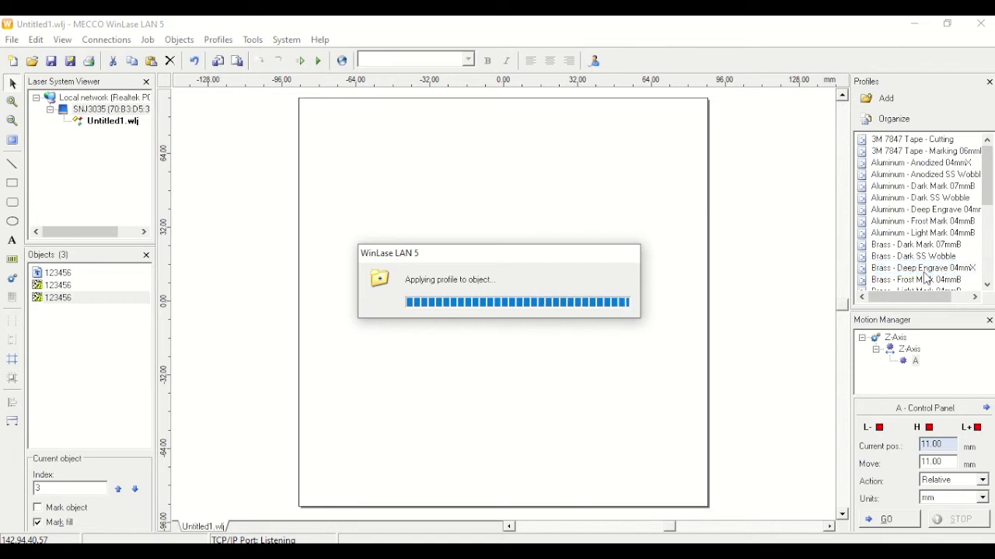
right_click(70, 301)
left_click(121, 525)
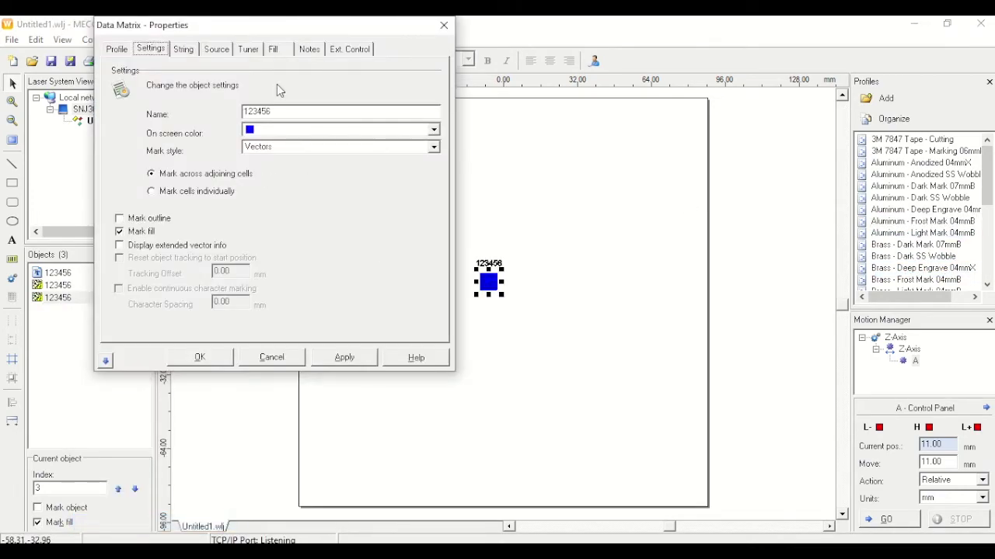
left_click(117, 49)
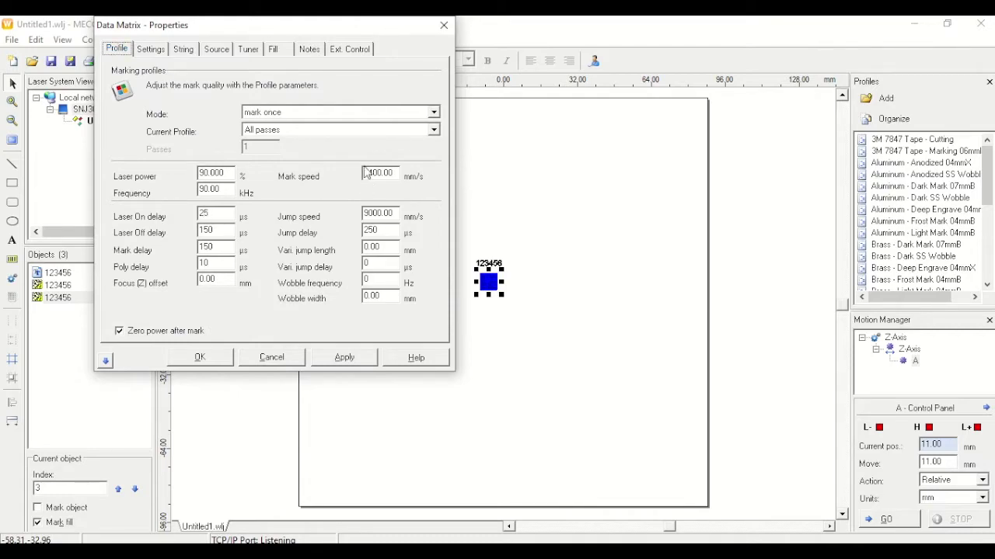
Step: Change the inverted barcode's fill spacing to match the 04mmB profile, accept its properties and deselect it
left_click(276, 49)
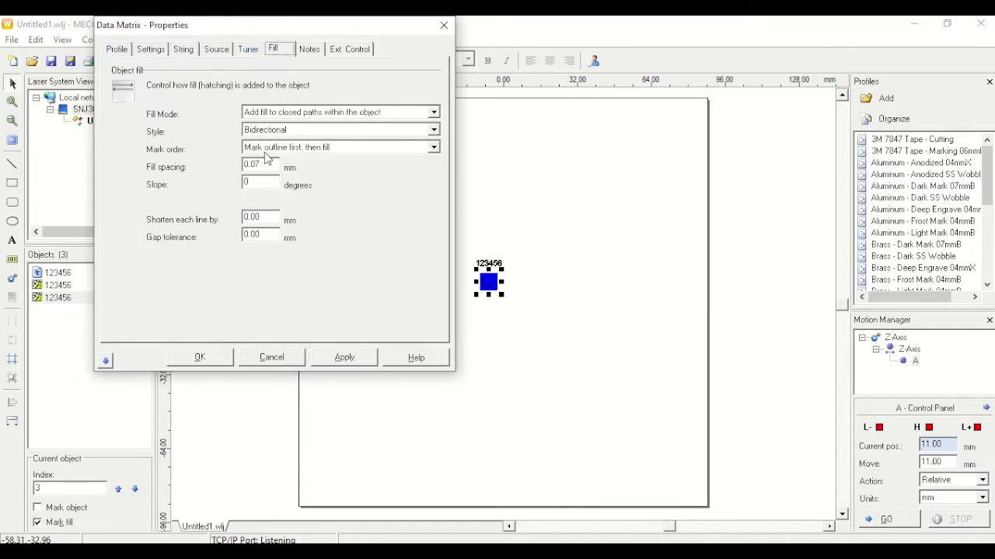
left_click(271, 165)
key("BackSpace")
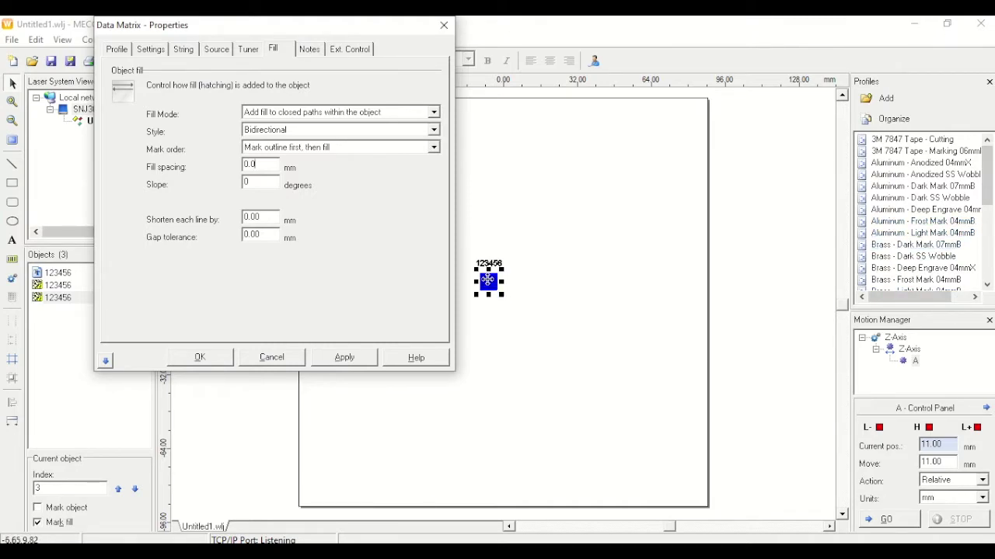
left_click(349, 358)
left_click(199, 358)
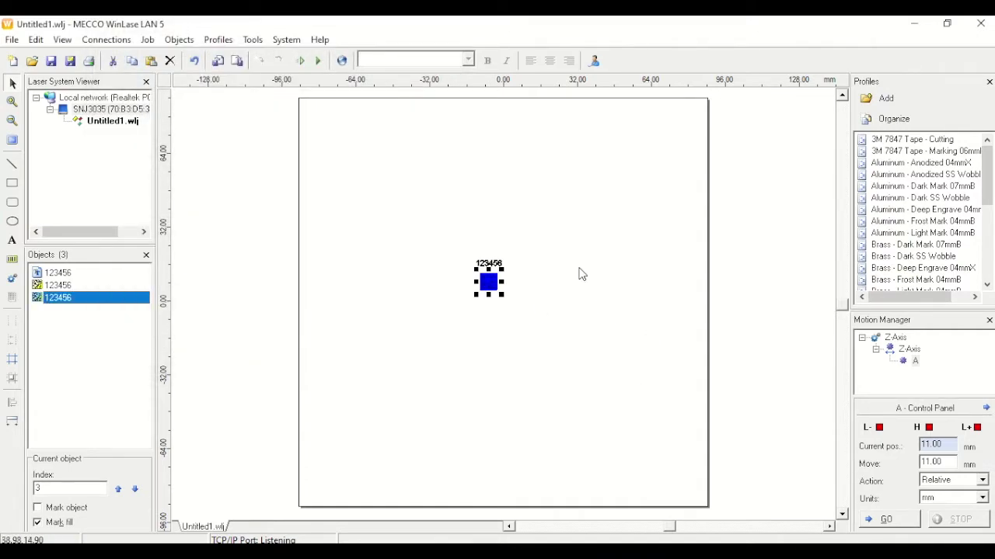
left_click(513, 286)
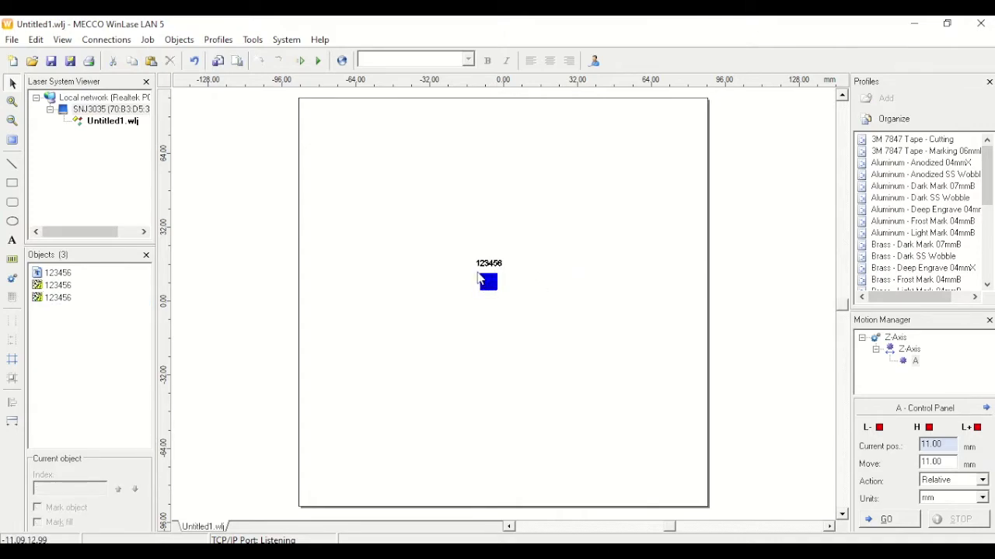
left_click(506, 289)
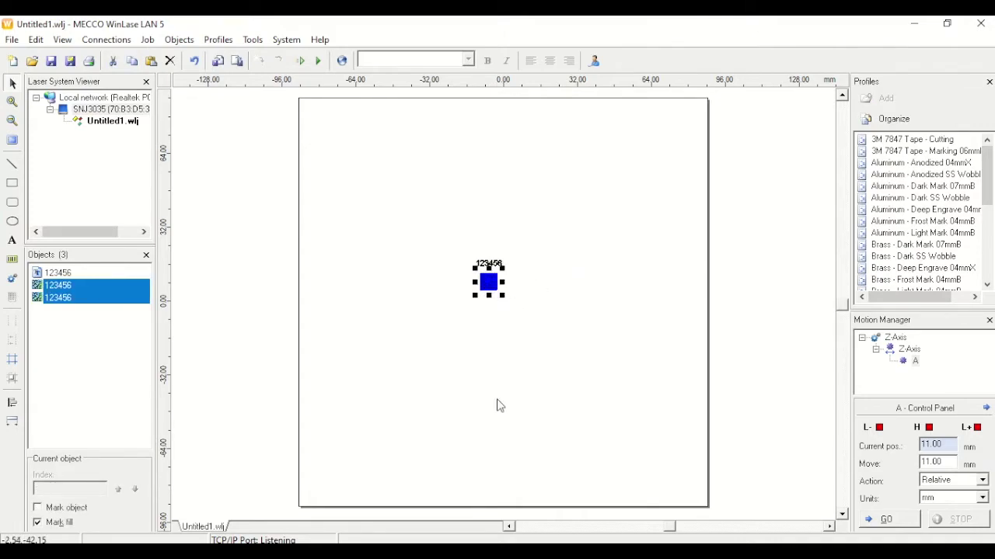
left_click(489, 282)
left_click(494, 283)
left_click(513, 290)
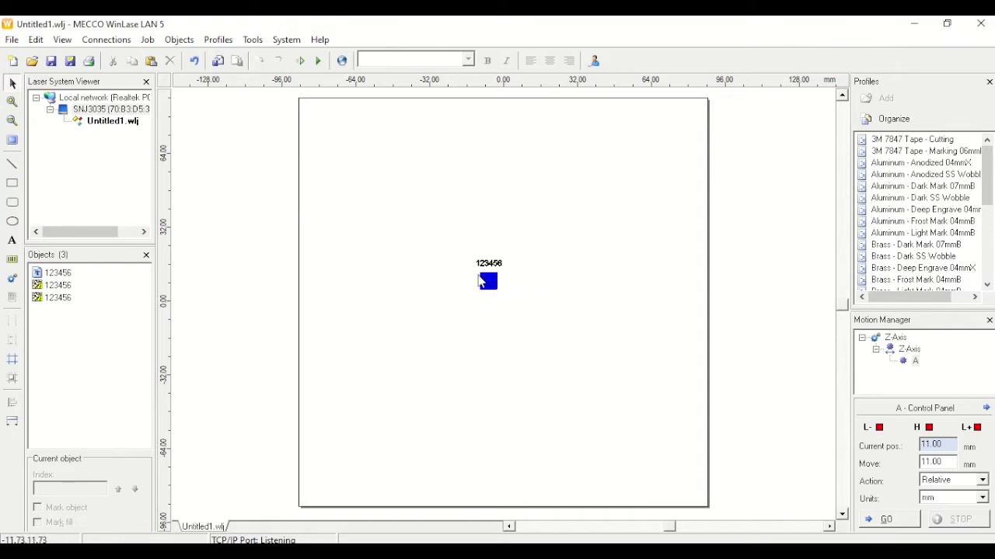
Step: Select the 123456 text and both barcodes together and align them with one another, then deselect them
left_click(94, 286)
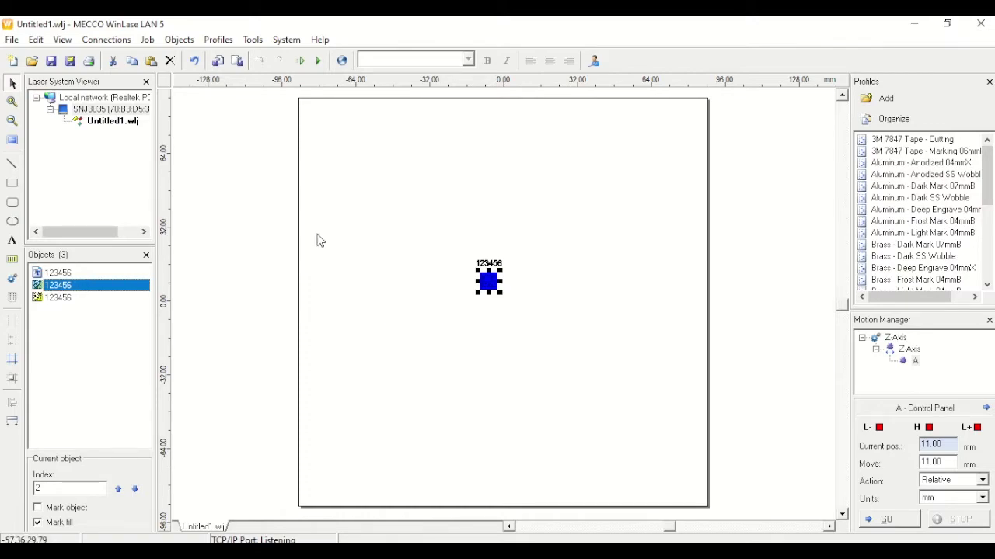
left_click(75, 300, "shift")
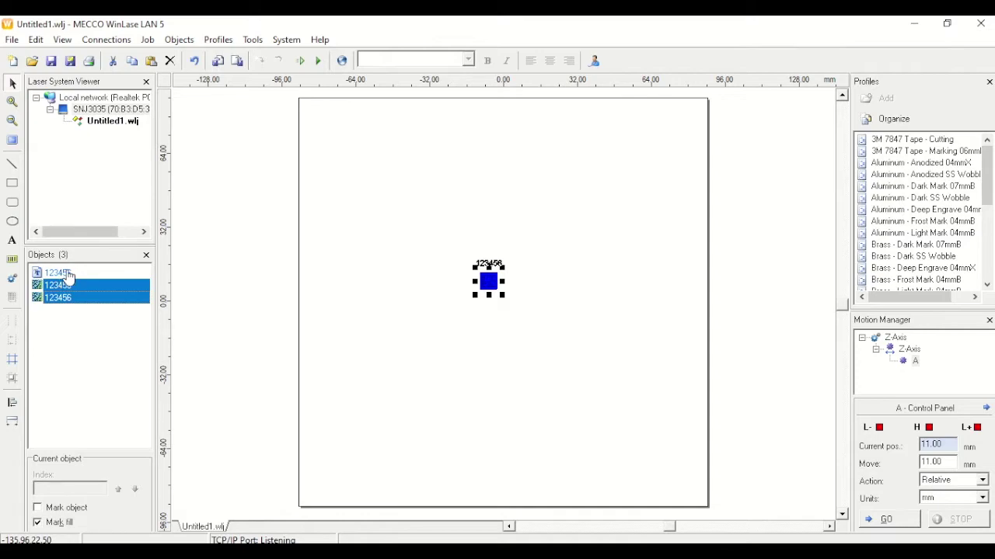
left_click(68, 274, "ctrl")
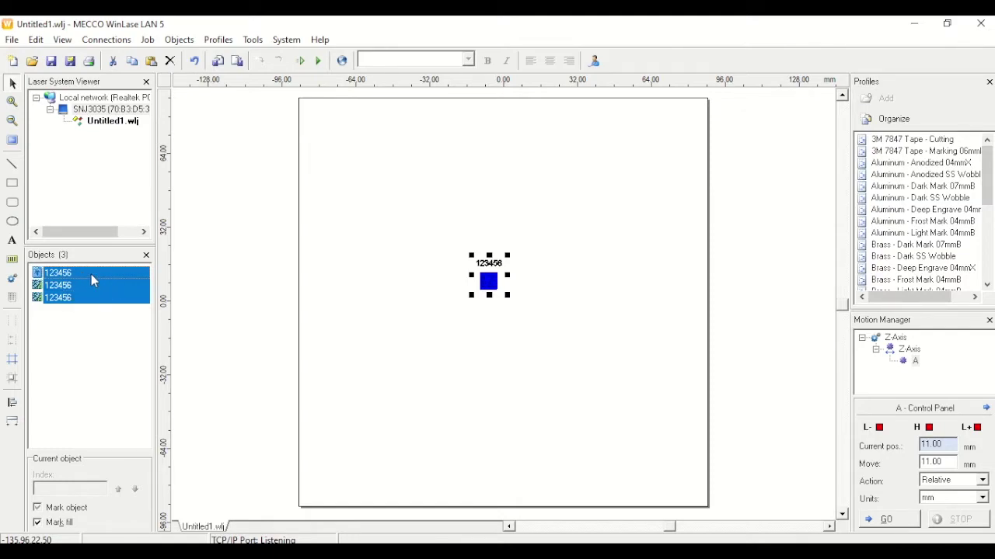
left_click(13, 403)
left_click_drag(462, 206, 468, 315)
left_click(482, 345)
left_click(519, 470)
left_click(365, 470)
left_click(531, 295)
Step: Nudge the 123456 text slightly down toward the barcodes and deselect it
left_click(492, 263)
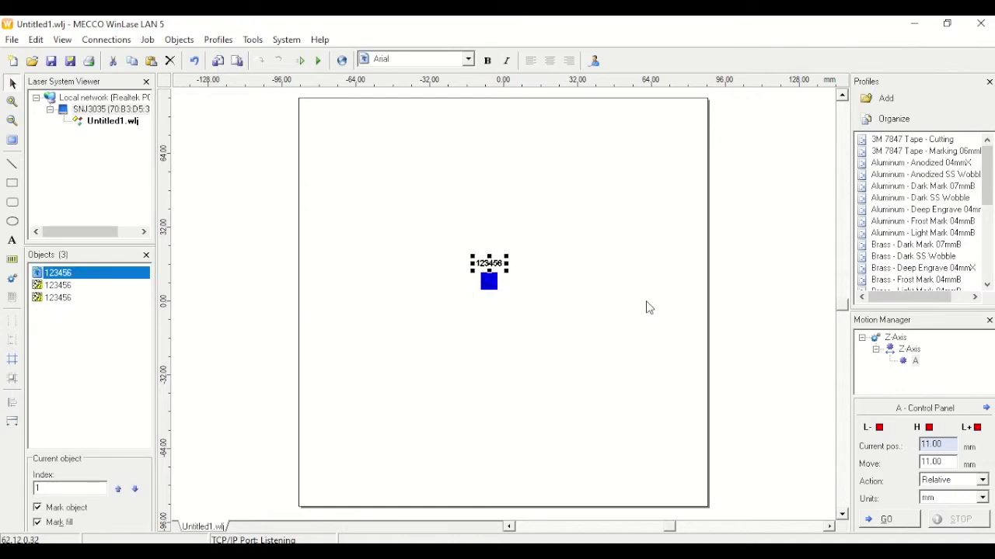
key("Tab")
key("Tab")
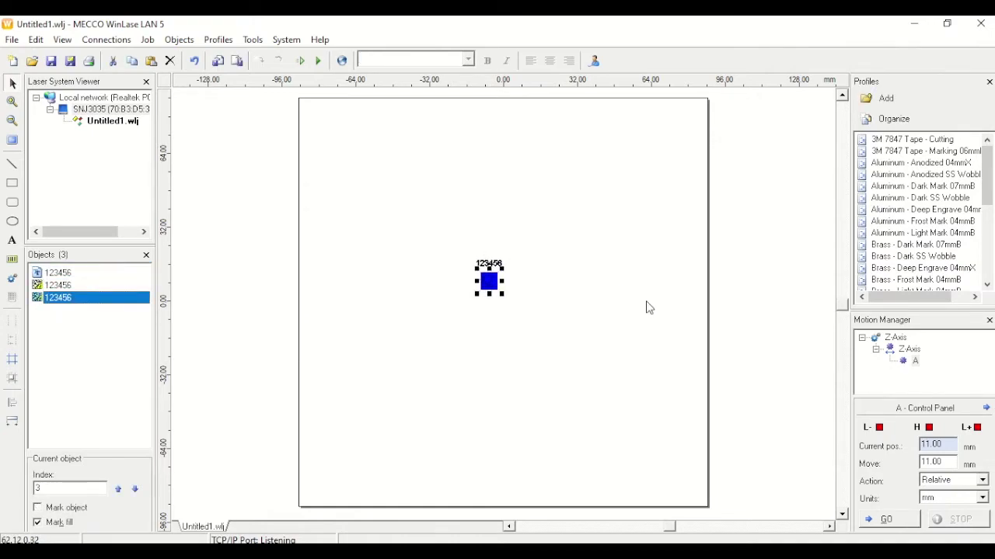
left_click(65, 273)
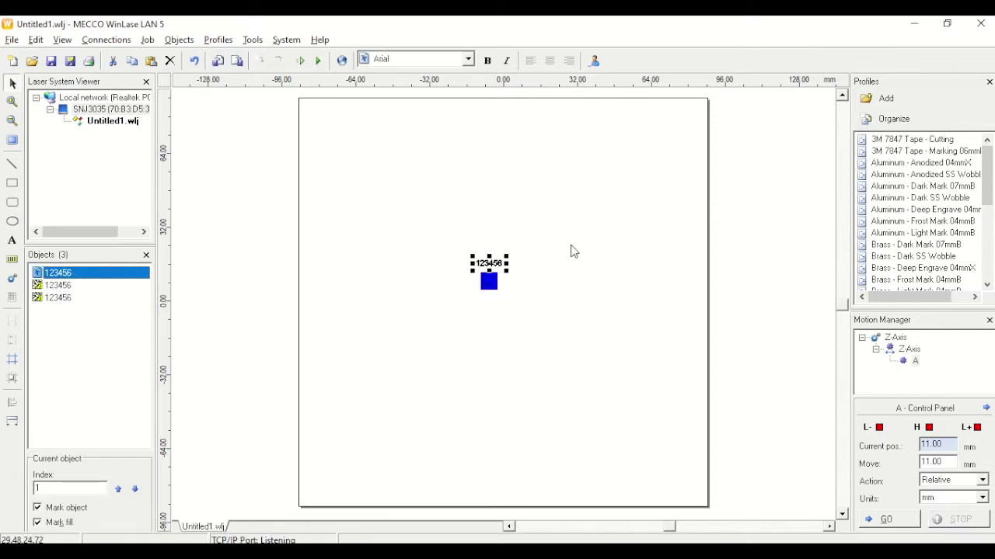
key("Down")
key("Down")
key("Down")
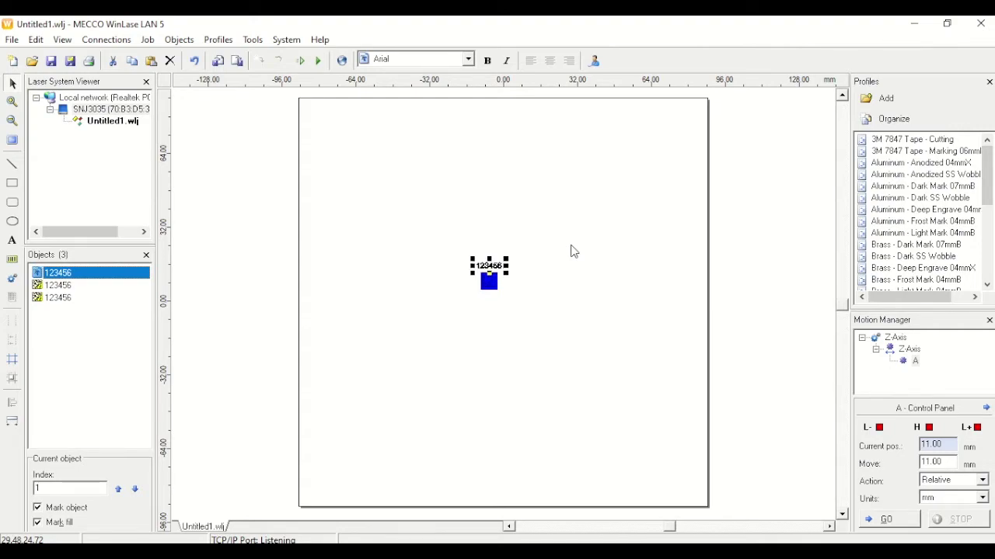
left_click(524, 257)
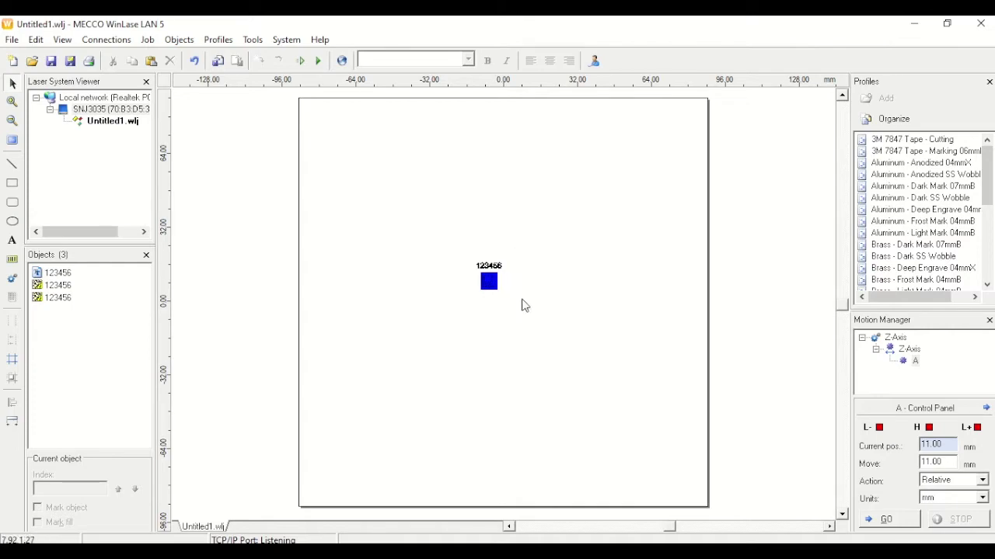
Step: Select the text and both barcodes and use PreviewMark to shift them about 8 mm to the left, applying the new position
left_click(489, 266)
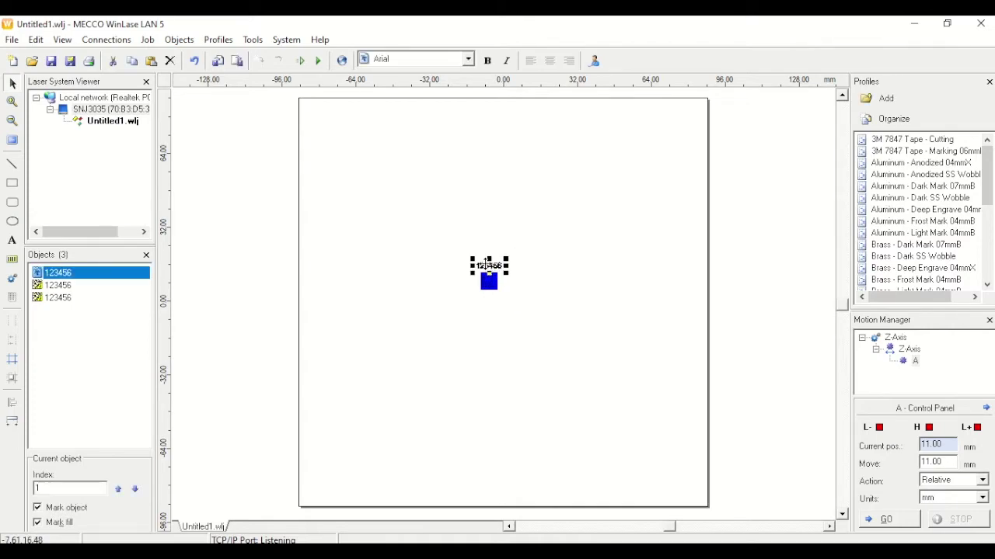
left_click(490, 280)
left_click(513, 273)
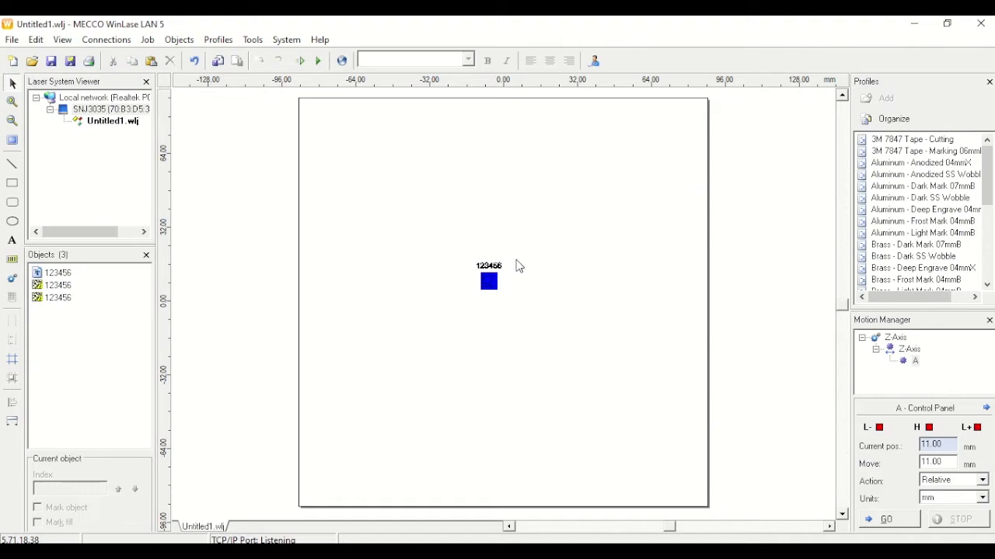
left_click_drag(461, 244, 530, 315)
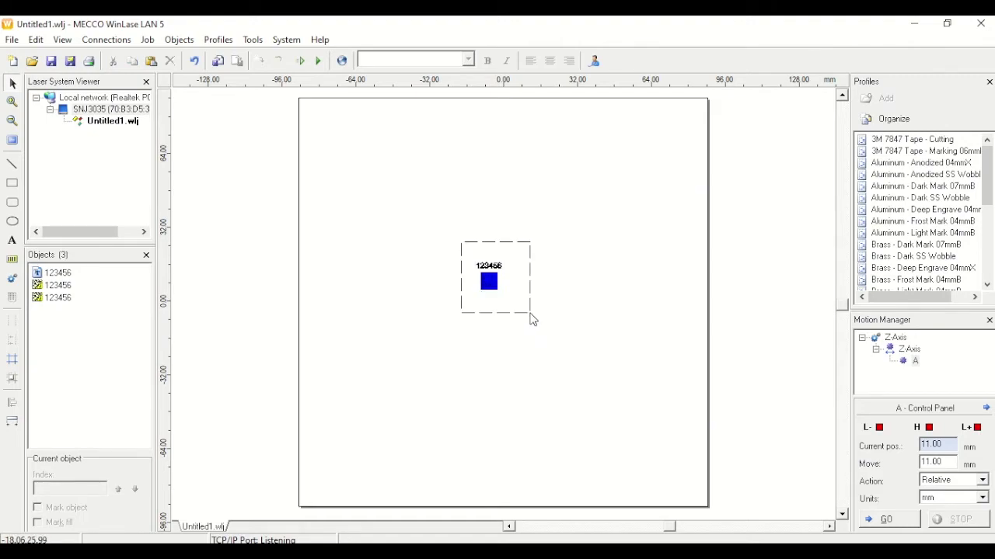
left_click_drag(530, 314, 533, 317)
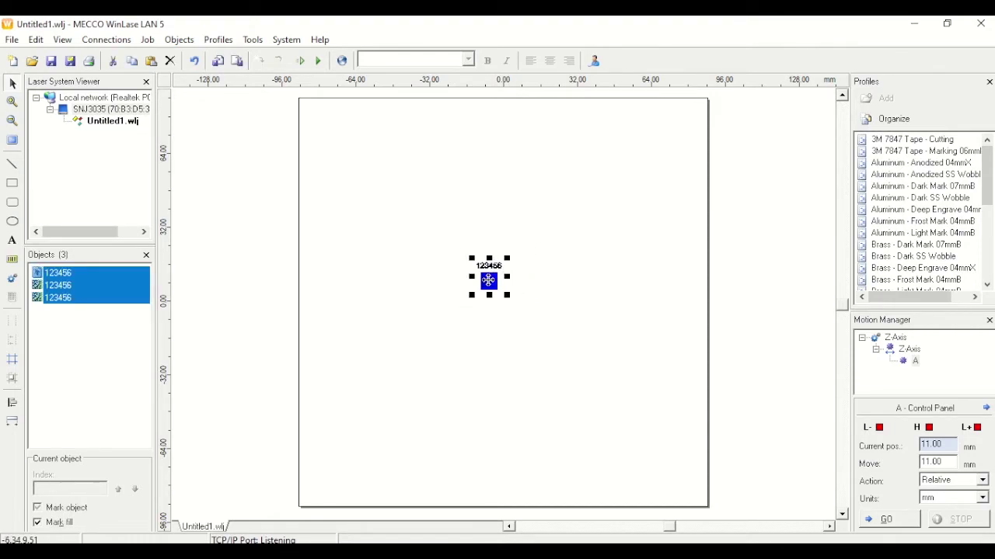
right_click(489, 283)
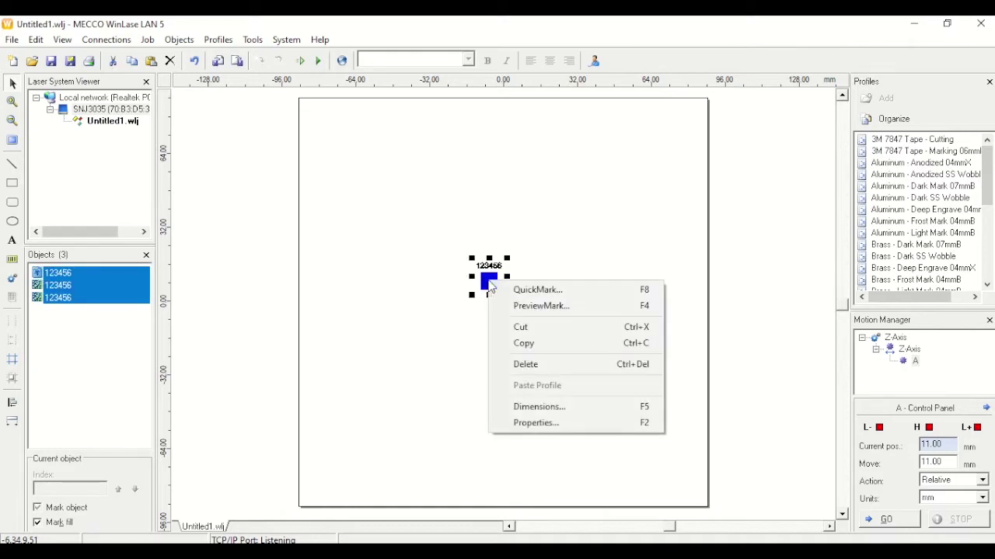
left_click(566, 307)
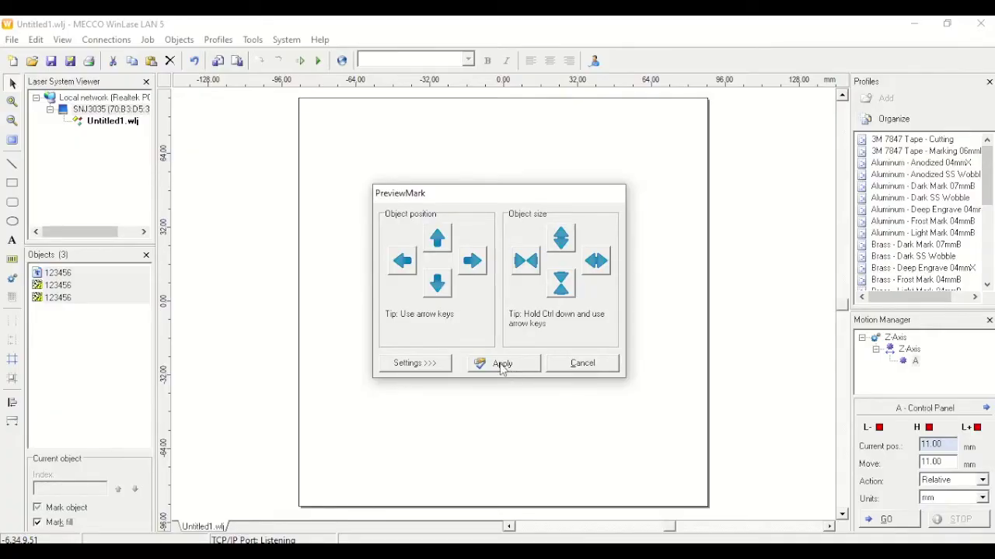
left_click(502, 366)
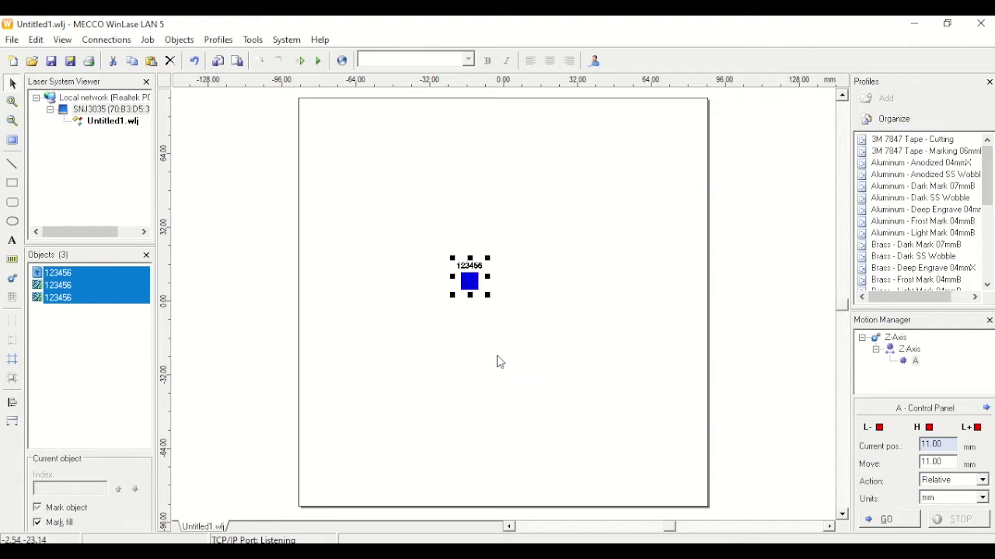
Step: Laser-mark the selected objects as a group with QuickMark, close it and deselect the objects
left_click(300, 60)
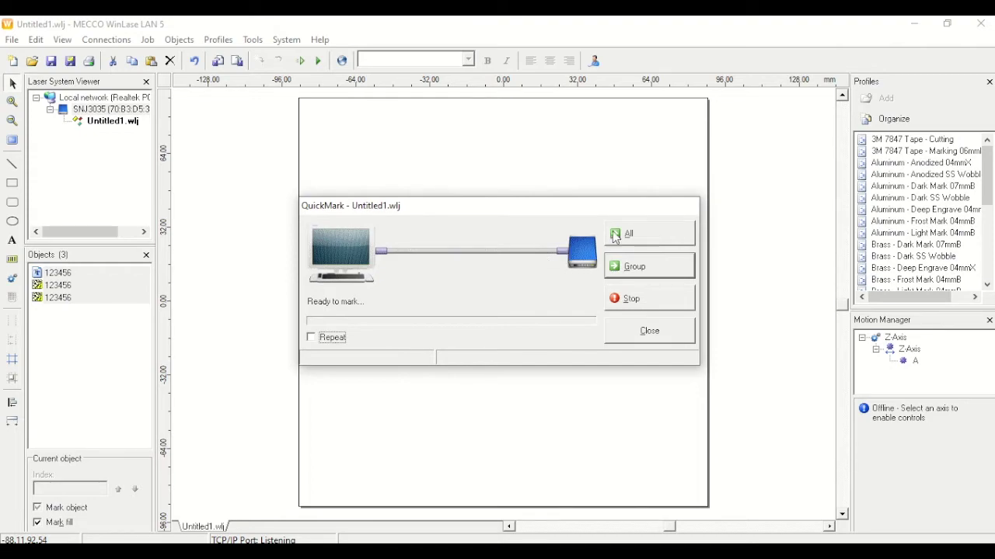
left_click(629, 268)
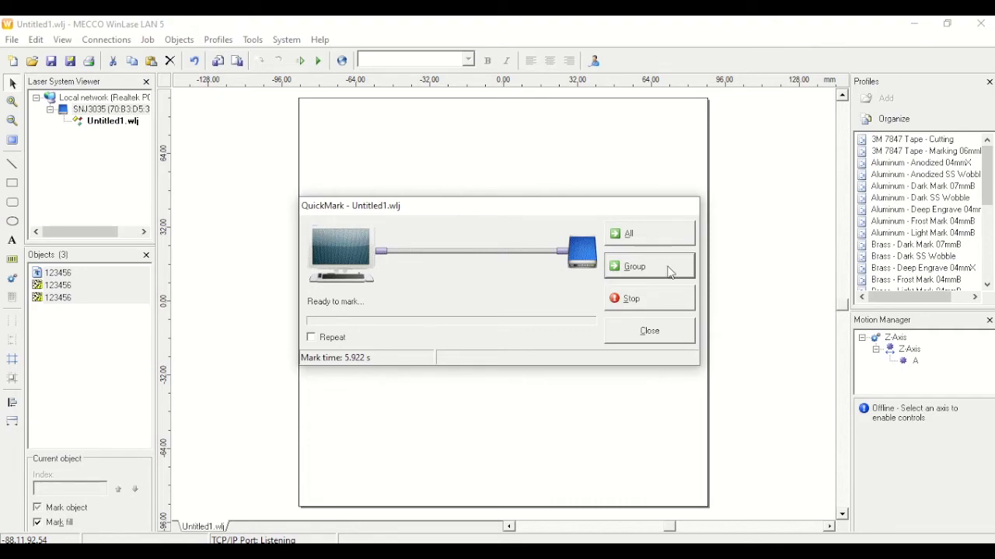
left_click(652, 333)
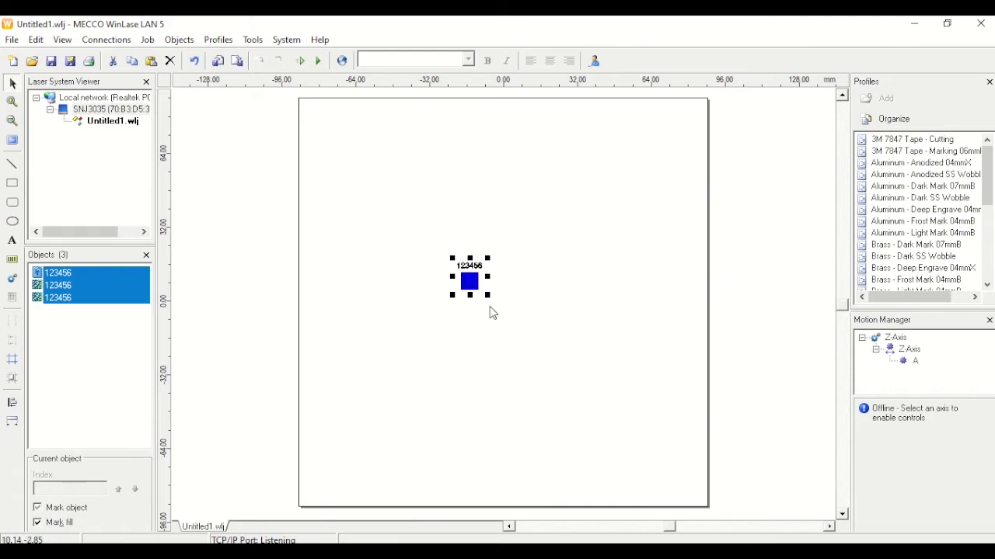
left_click(124, 326)
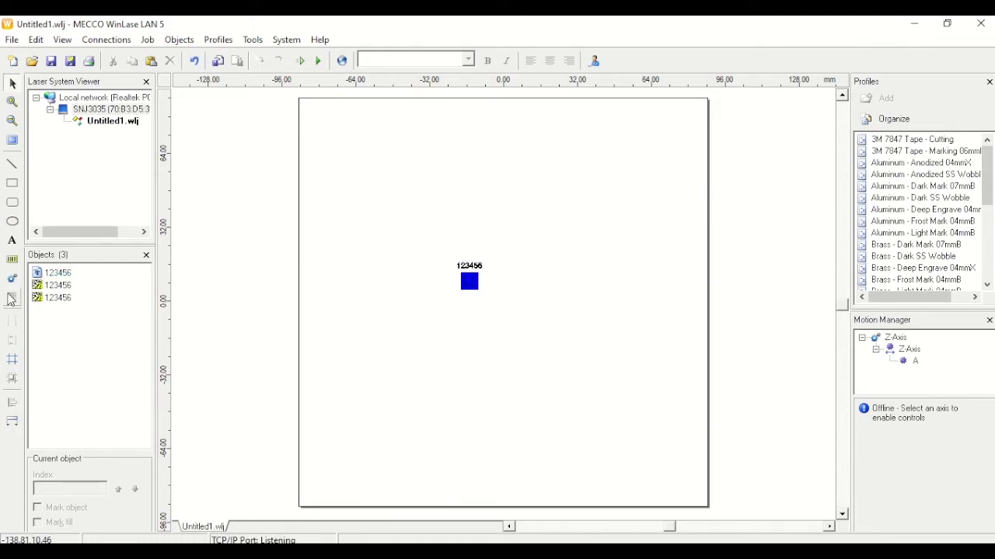
Step: Add a Linear Motion automation object to the job and select it in the object list
left_click(12, 282)
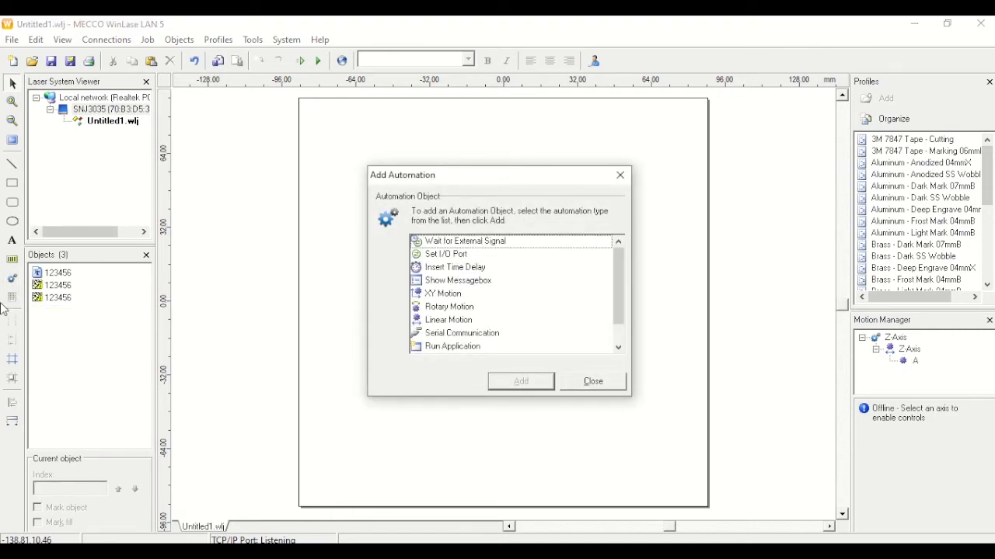
left_click(460, 322)
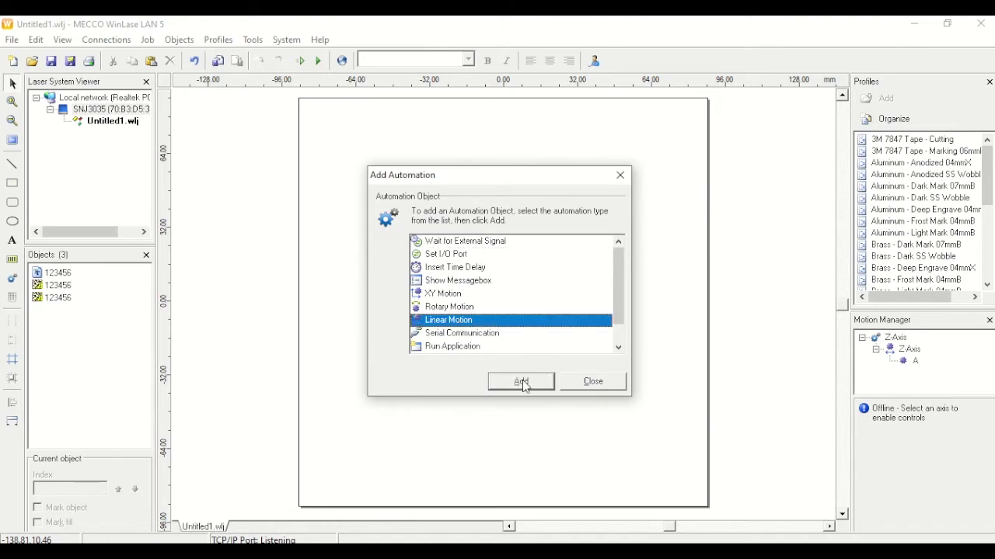
left_click(522, 382)
left_click(88, 324)
left_click(85, 315)
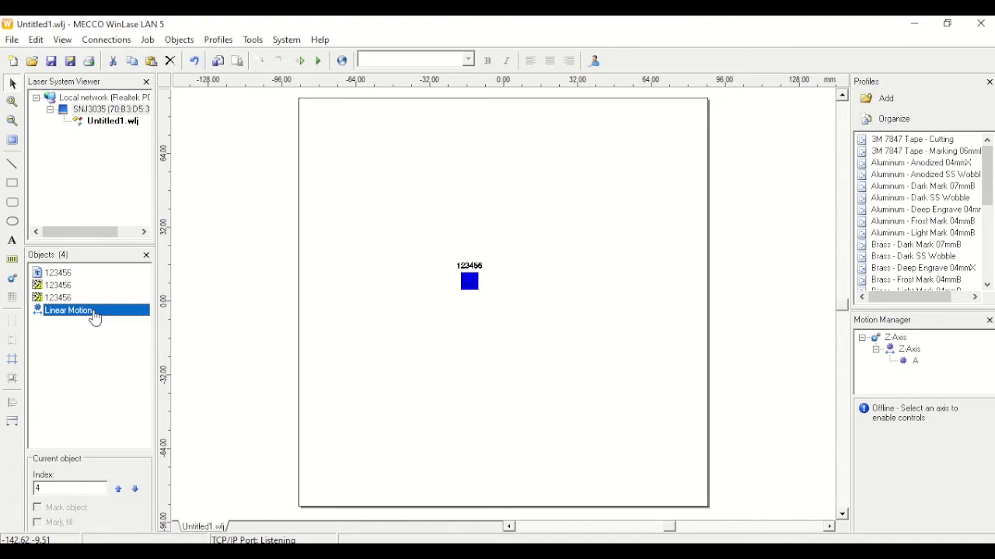
Step: Move the Linear Motion object up to index 1 so it runs before the text and barcodes
left_click(122, 493)
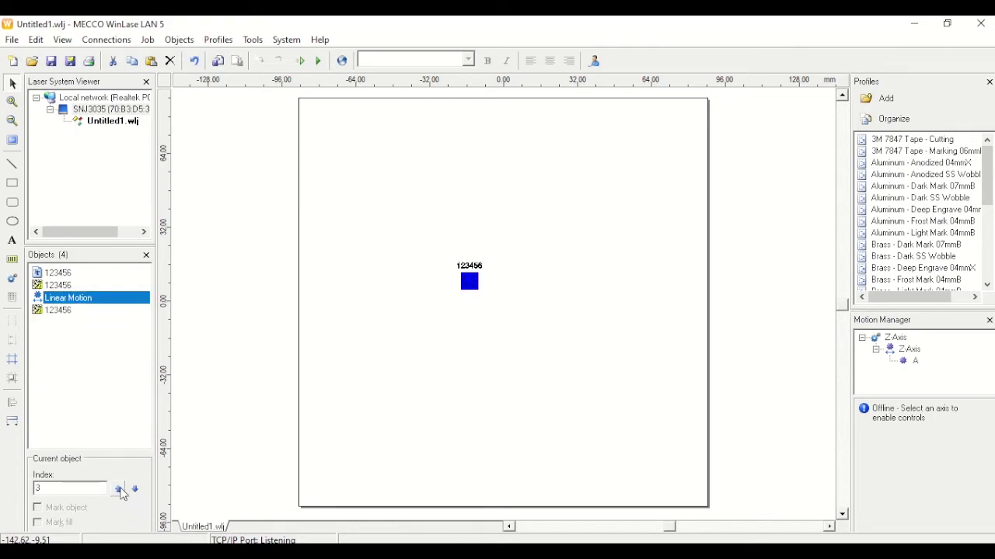
left_click(122, 493)
left_click(122, 491)
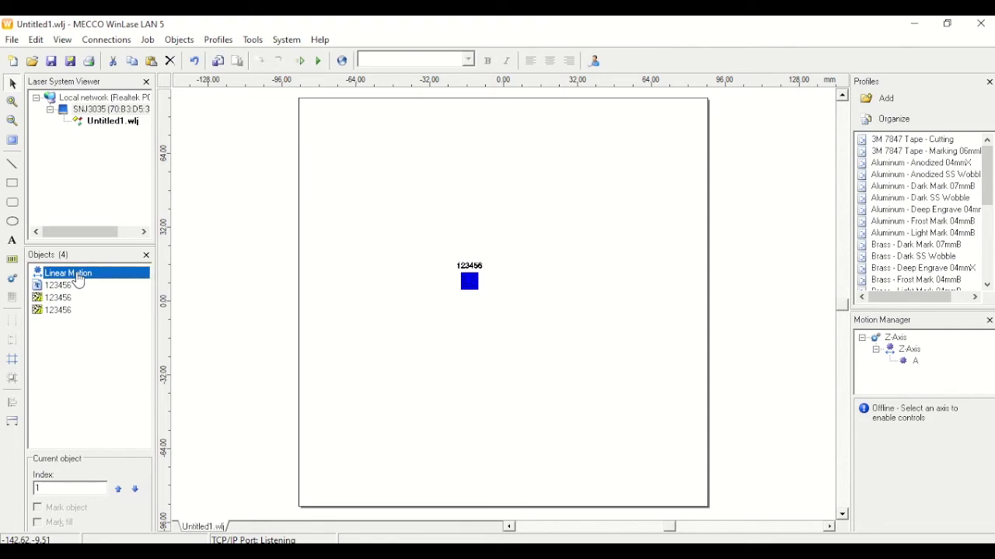
Step: Assign the Linear Motion object to the Z-Axis controller and set its absolute move to axis A's current position, 11 mm
right_click(77, 273)
left_click(143, 381)
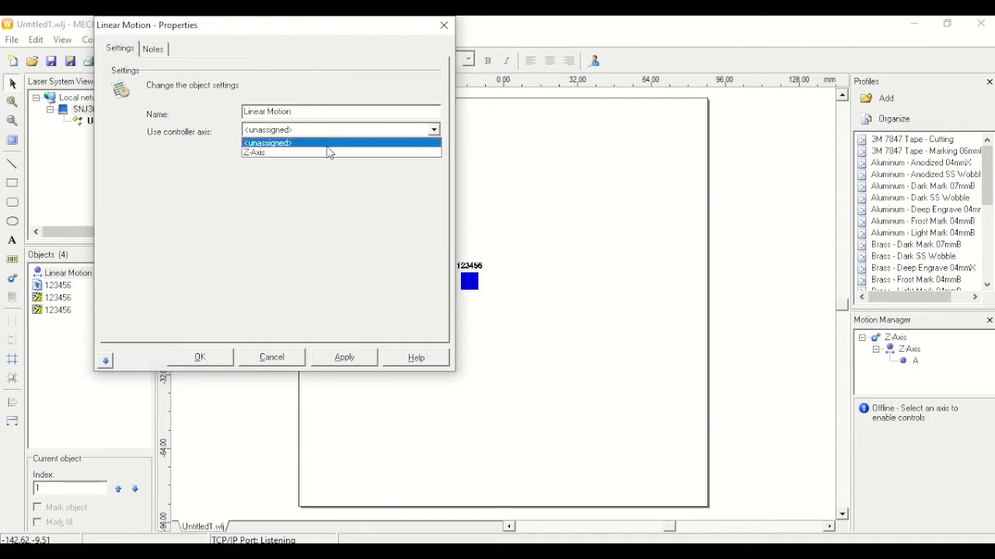
left_click(330, 147)
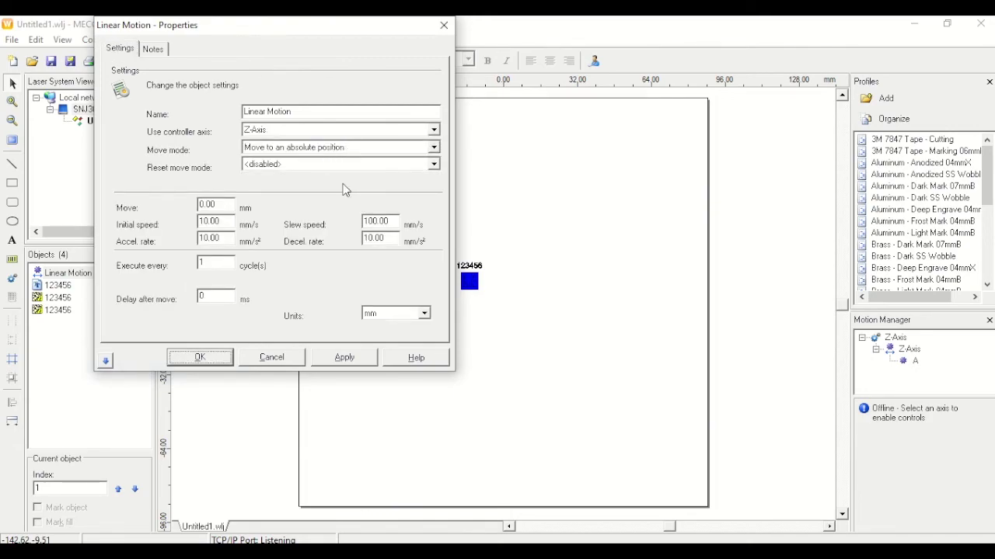
left_click(915, 362)
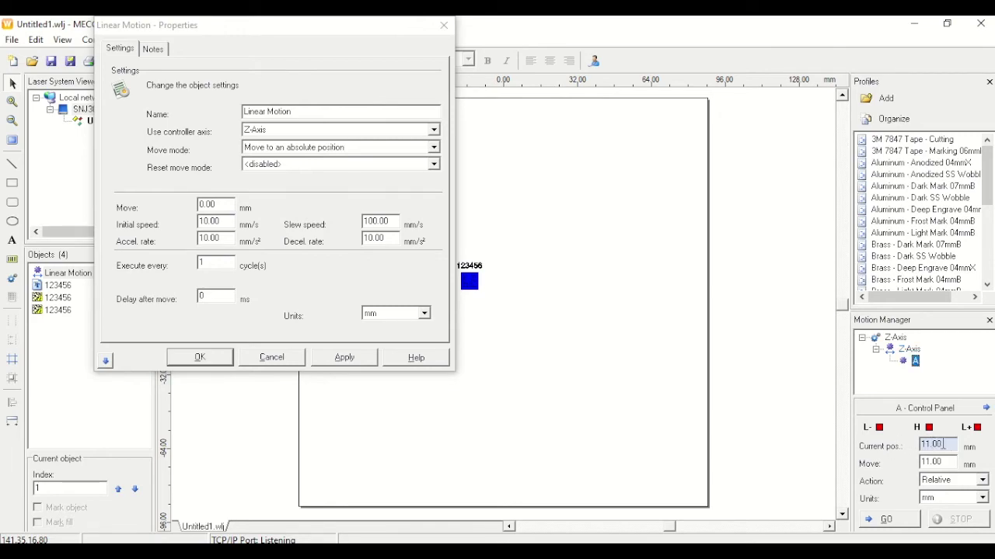
left_click(232, 202)
left_click_drag(232, 202, 195, 206)
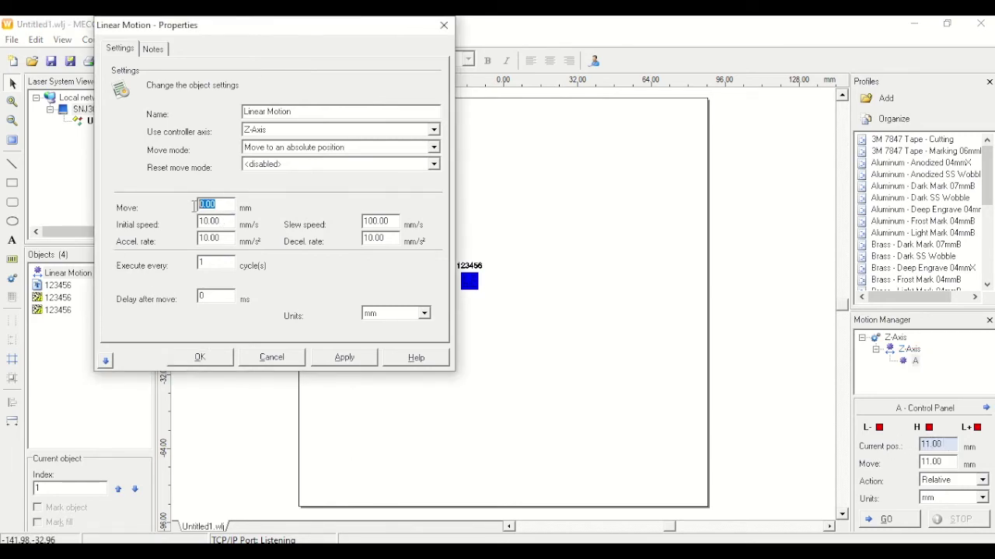
type("11")
left_click(227, 222)
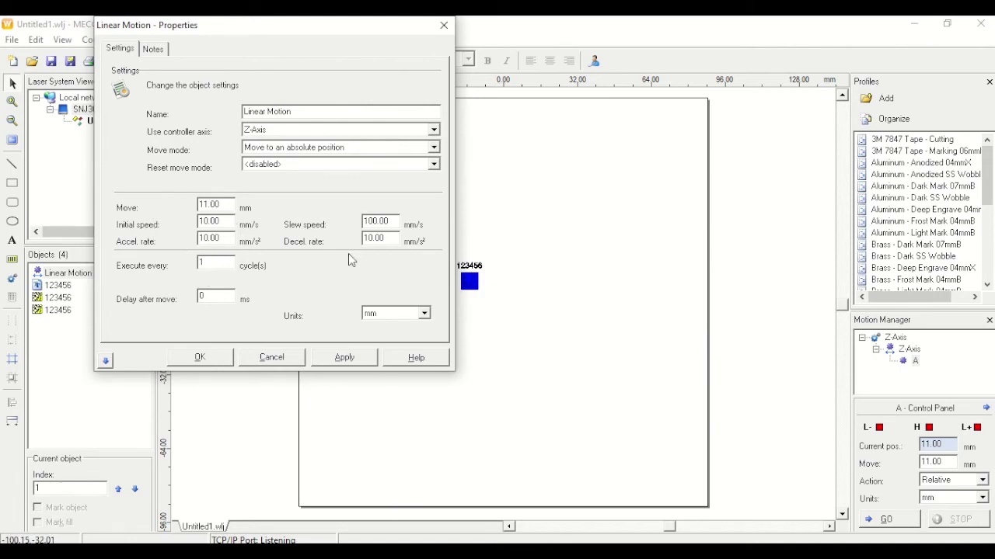
Step: Consult axis A's speed settings and set the Linear Motion initial speed to 5 mm/s and slew speed to 8 mm/s
left_click(986, 409)
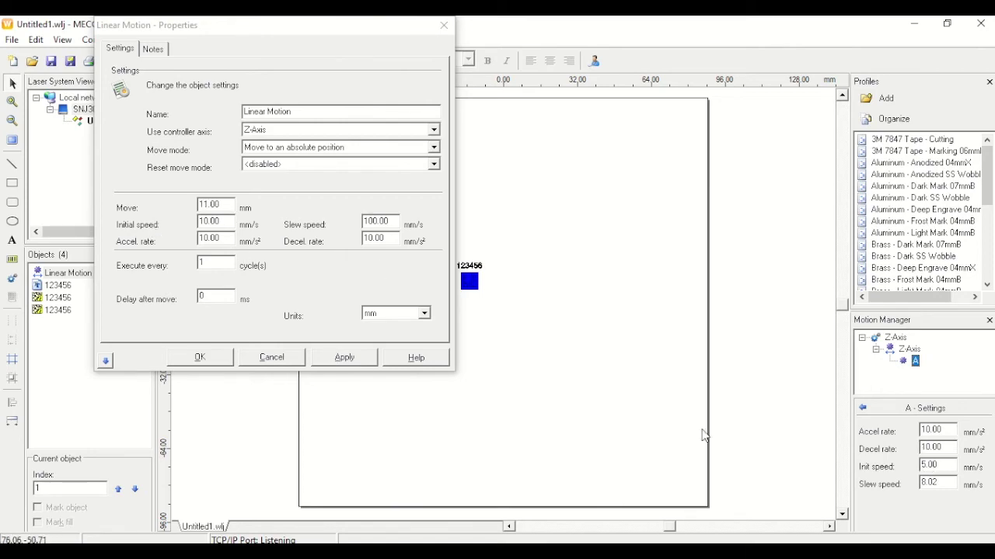
double_click(209, 221)
type("5")
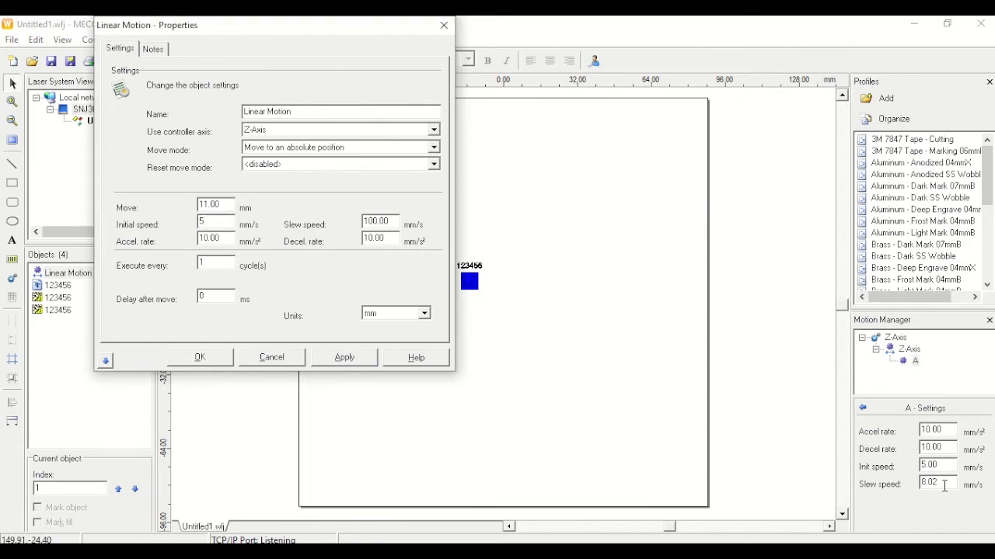
double_click(392, 222)
type("8")
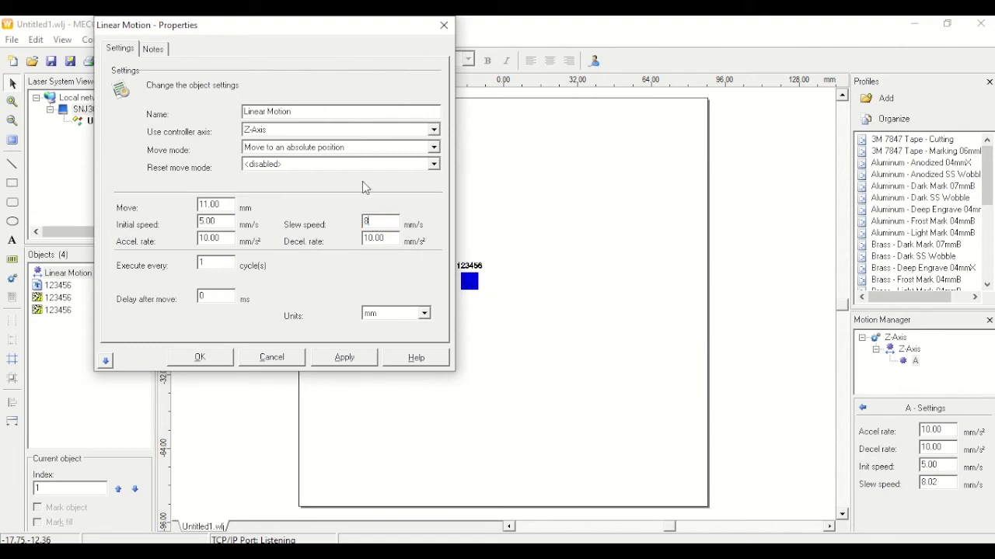
Step: Set the Linear Motion acceleration rate to 10 mm/s² and accept its properties
left_click_drag(227, 241, 178, 235)
type("10")
left_click(388, 235)
left_click(343, 359)
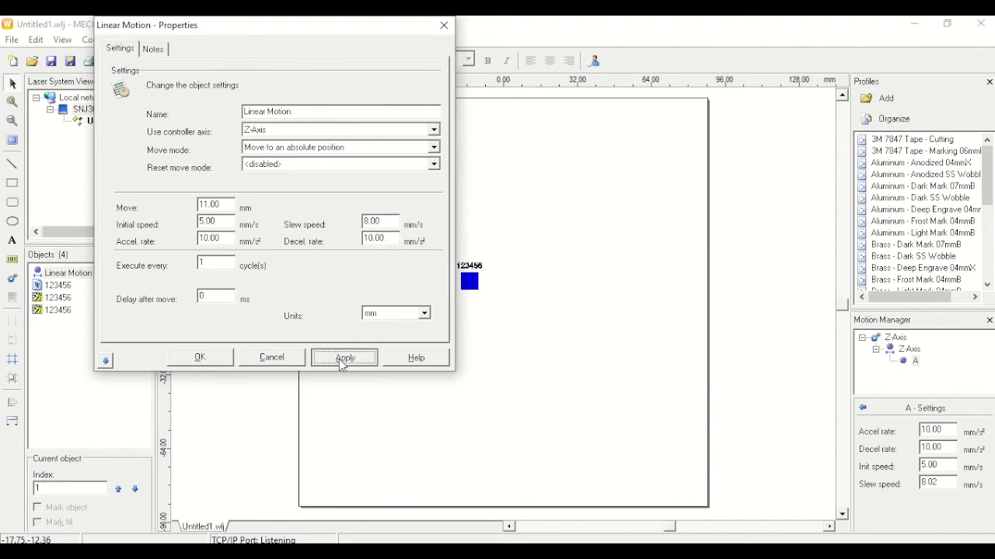
left_click(200, 358)
left_click(82, 277)
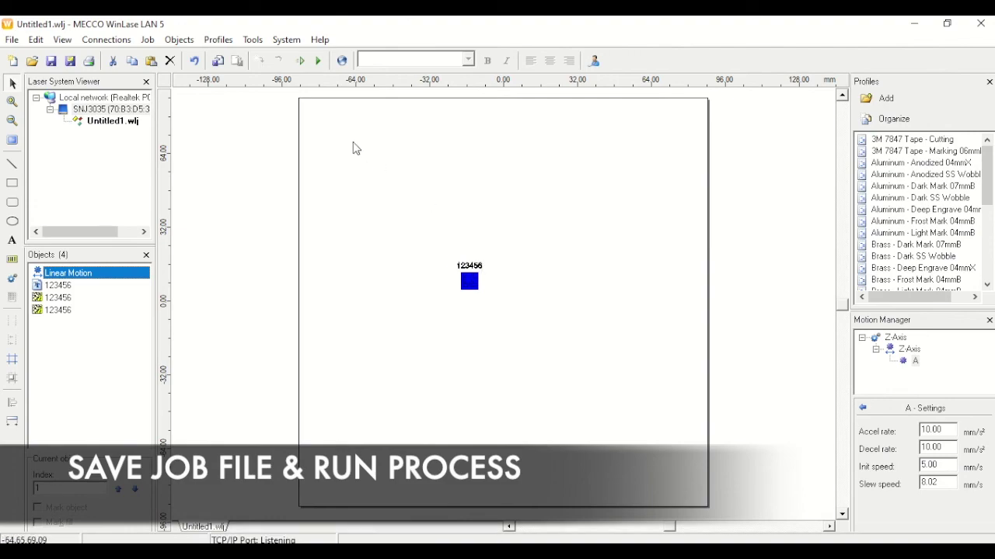
Step: Open the Run Process dialog for the job and close it
left_click(320, 62)
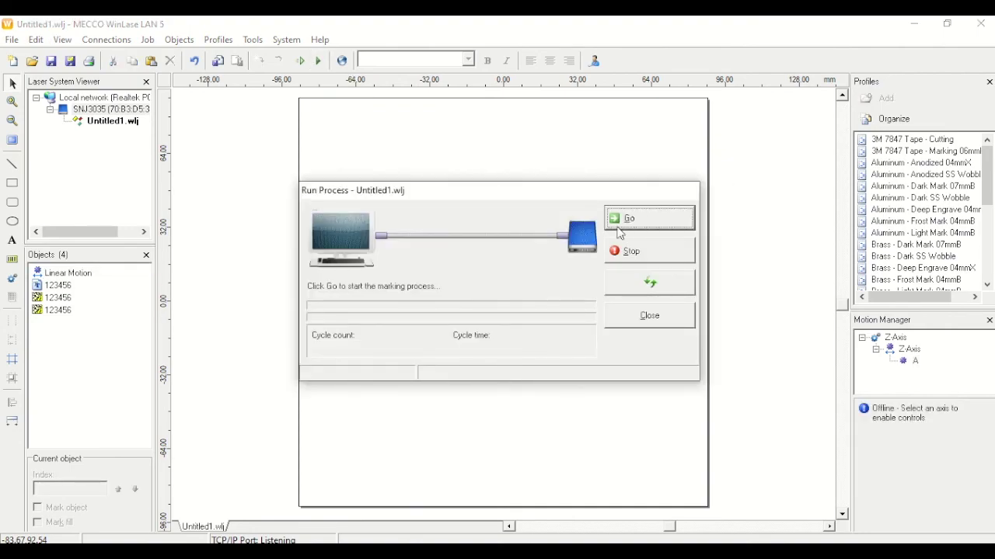
left_click(660, 325)
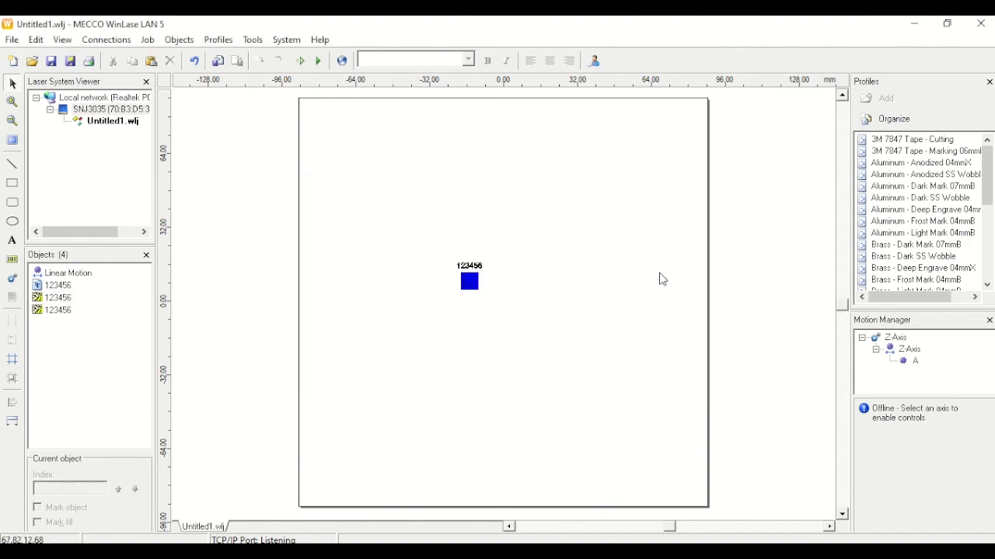